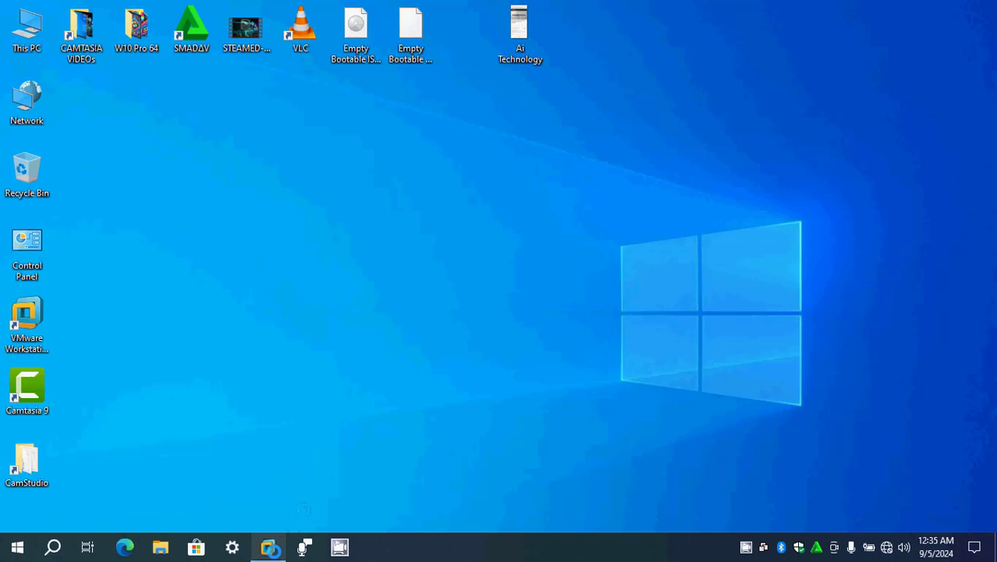
- Bring up the Windows 10 x64 virtual machine window and review its hardware settings without changing them
mouse_move(271, 549)
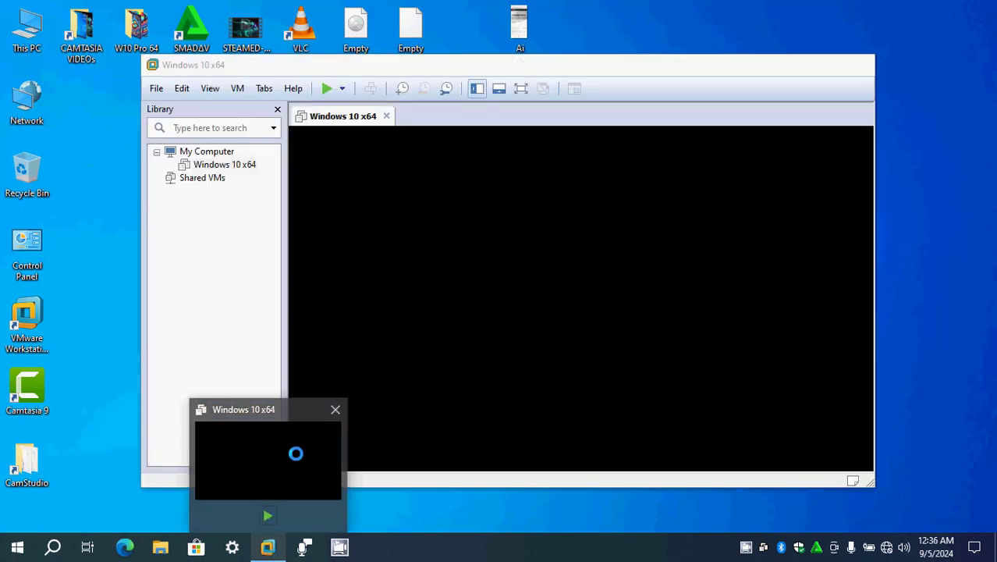
left_click(296, 454)
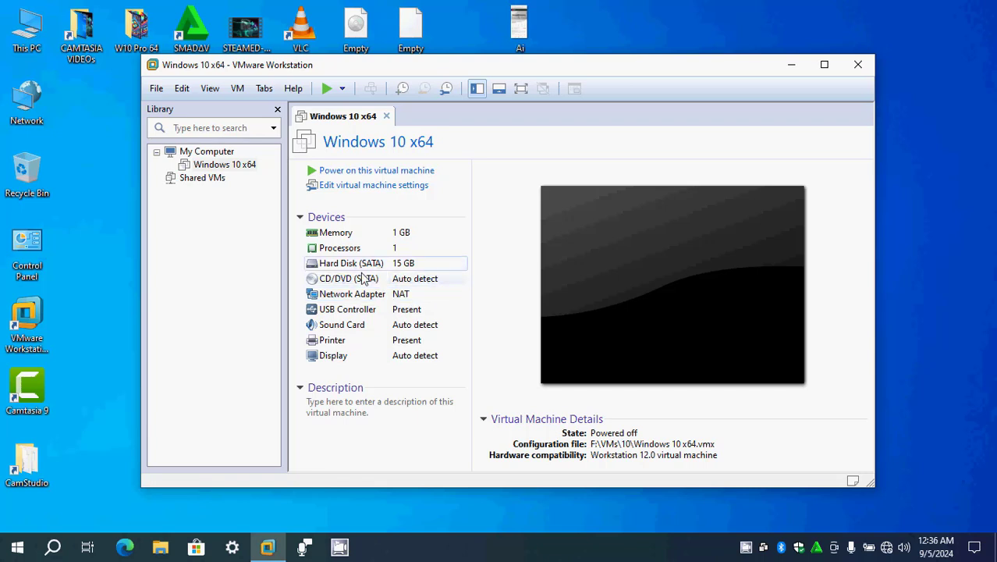
left_click(377, 189)
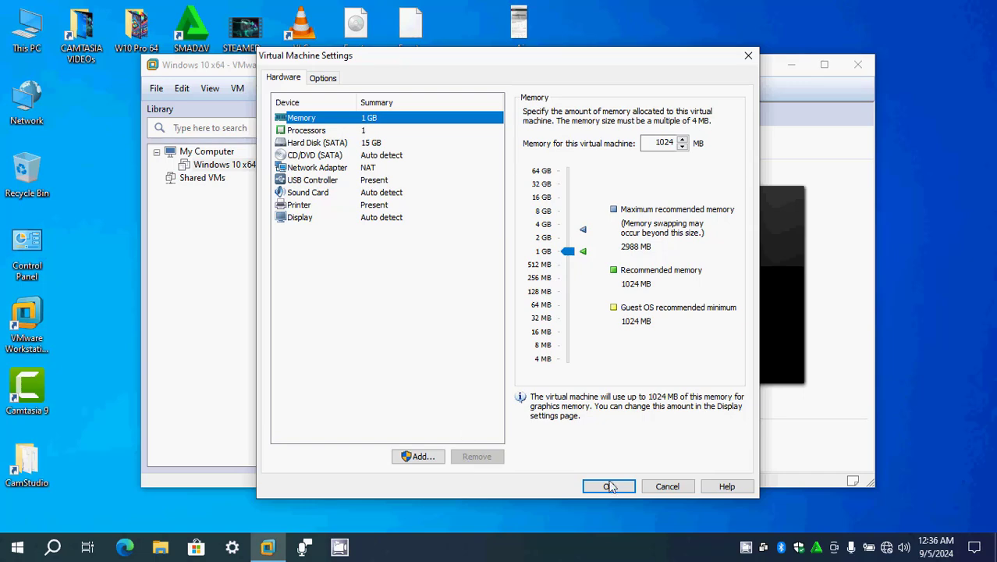
left_click(668, 486)
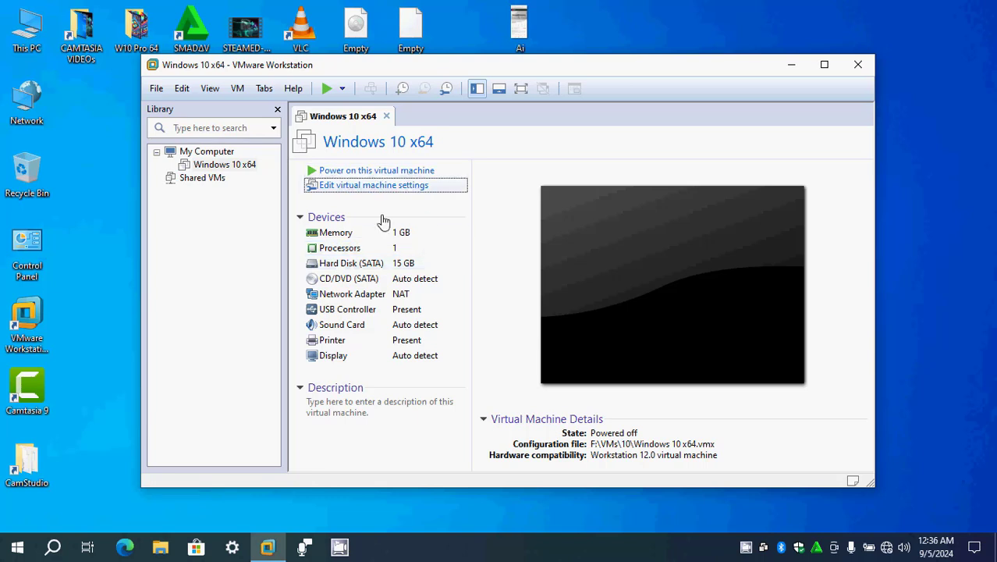
- Widen and reposition the VMware Workstation window and power on the Windows 10 x64 virtual machine
left_click_drag(874, 422, 916, 419)
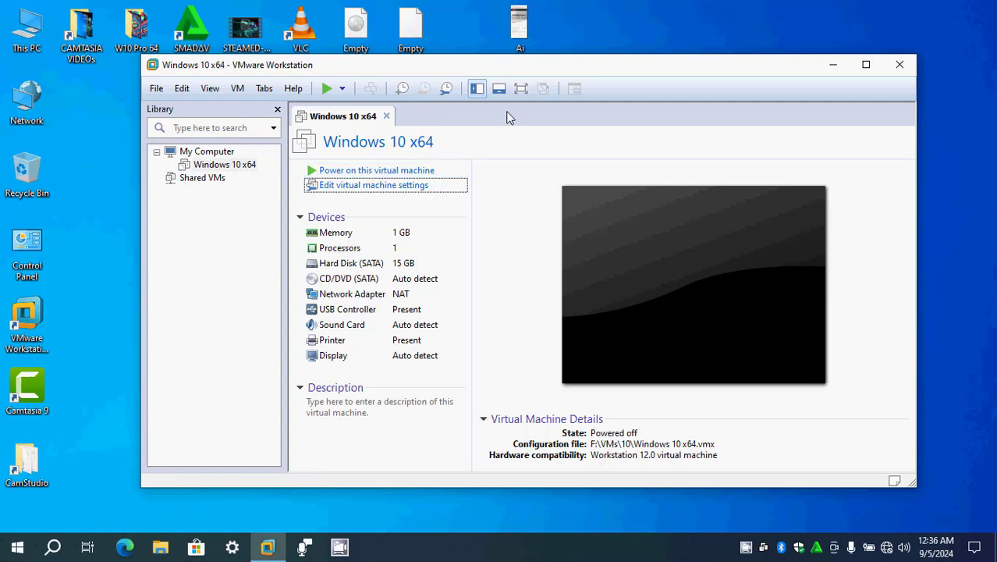
left_click_drag(542, 74, 530, 89)
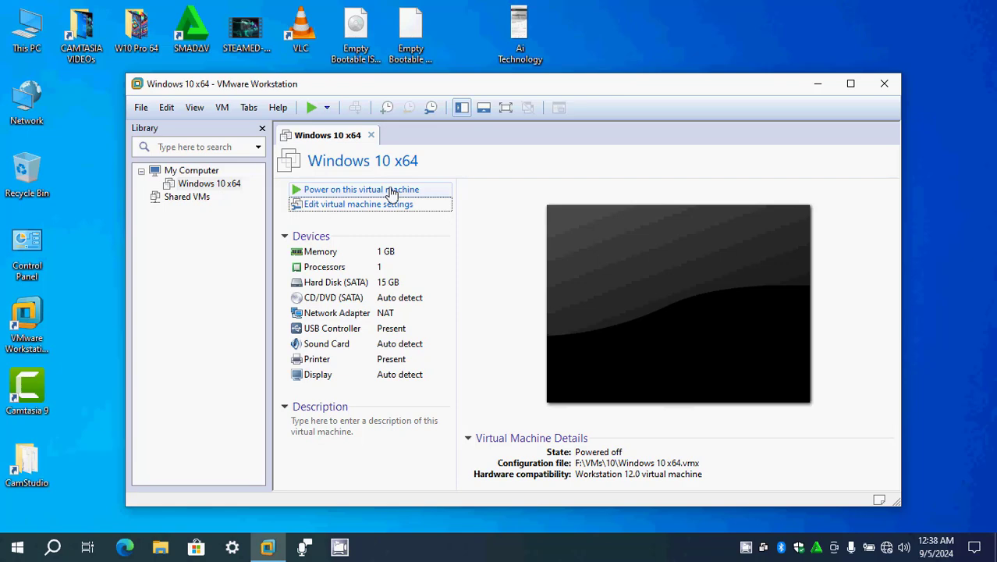
mouse_move(486, 79)
left_mouse_down()
mouse_move(496, 64)
mouse_move(483, 81)
left_mouse_up()
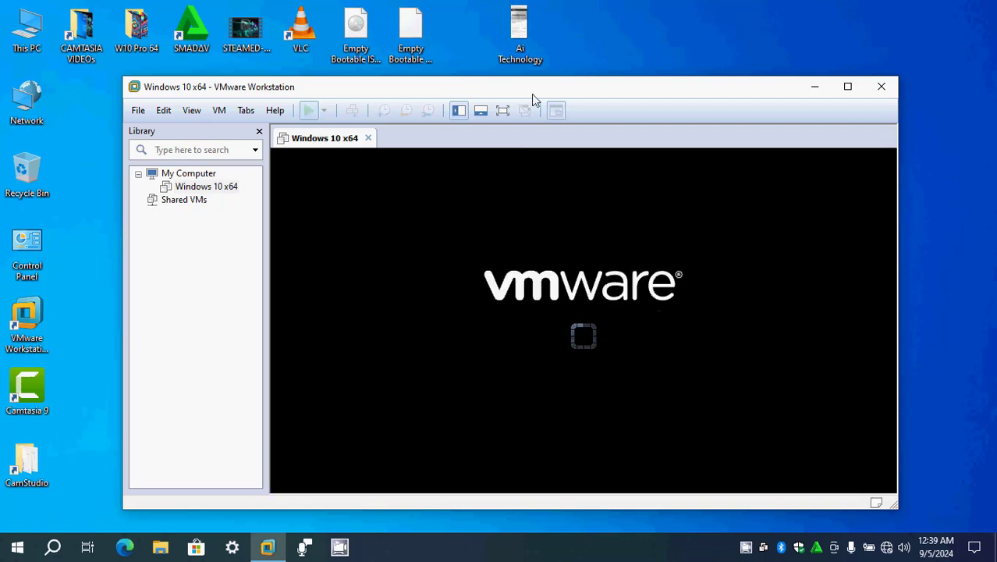
- Reposition and widen the virtual machine window and cancel the network boot attempt in the guest
left_click_drag(535, 97, 511, 72)
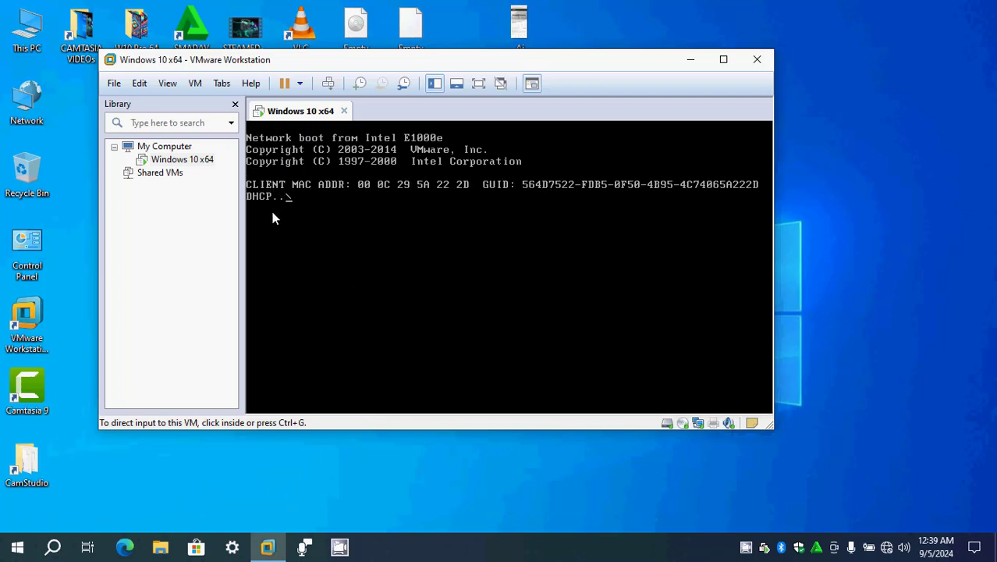
left_click_drag(772, 311, 905, 318)
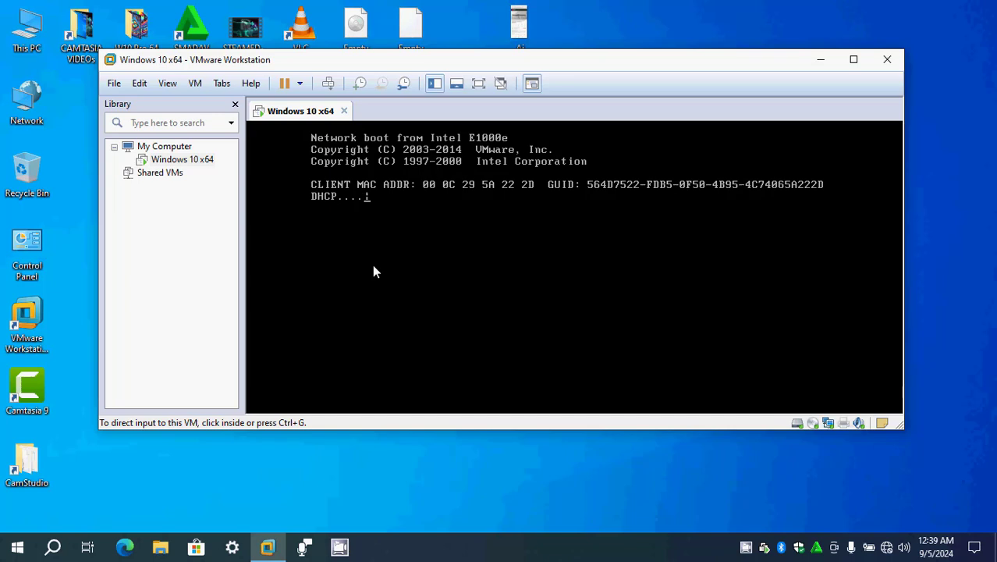
left_click(394, 291)
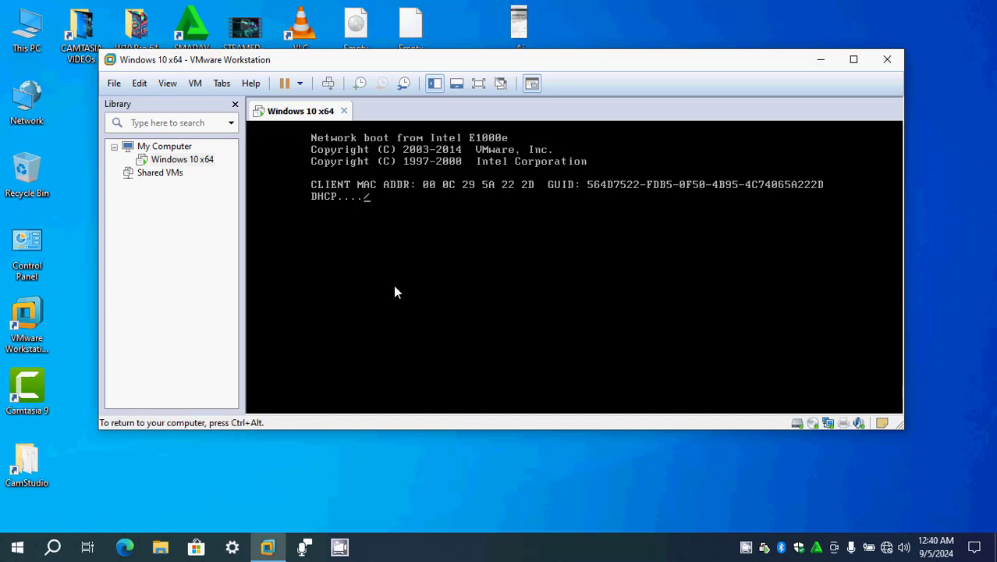
key("Escape")
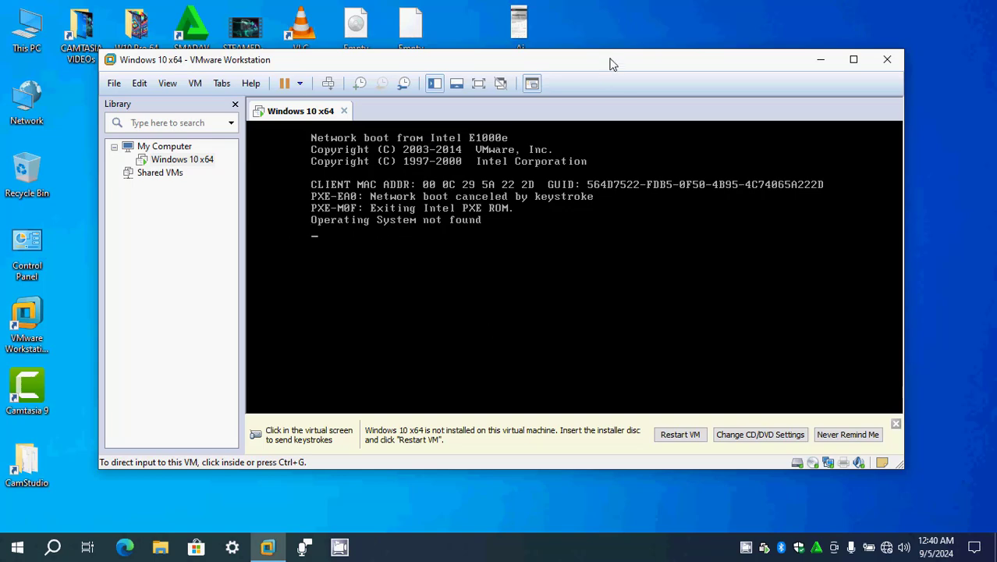
mouse_move(611, 62)
left_mouse_down()
mouse_move(590, 89)
mouse_move(610, 73)
left_mouse_up()
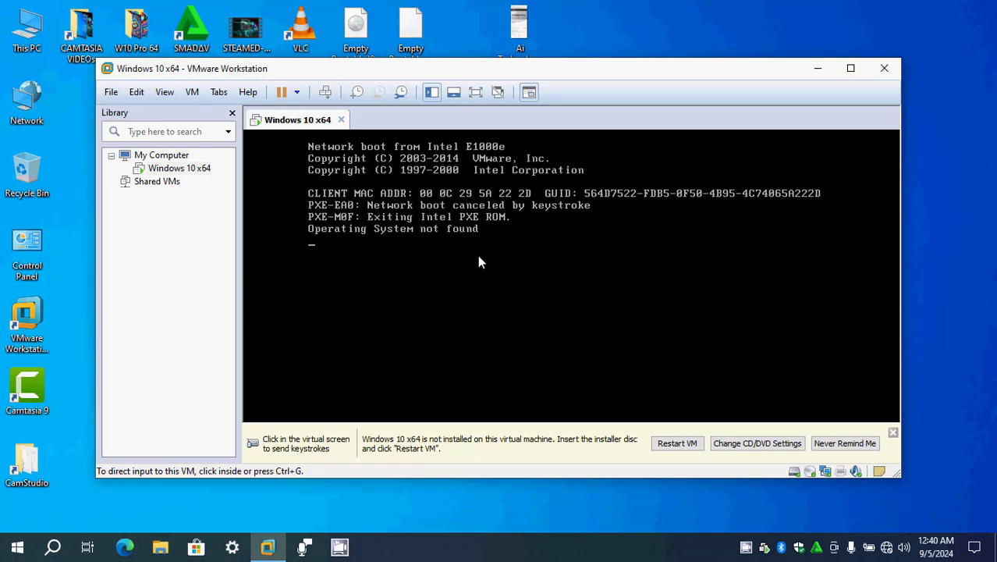
- Release input from the guest and shut down the Windows 10 x64 virtual machine with Shut Down Guest
right_click(293, 120)
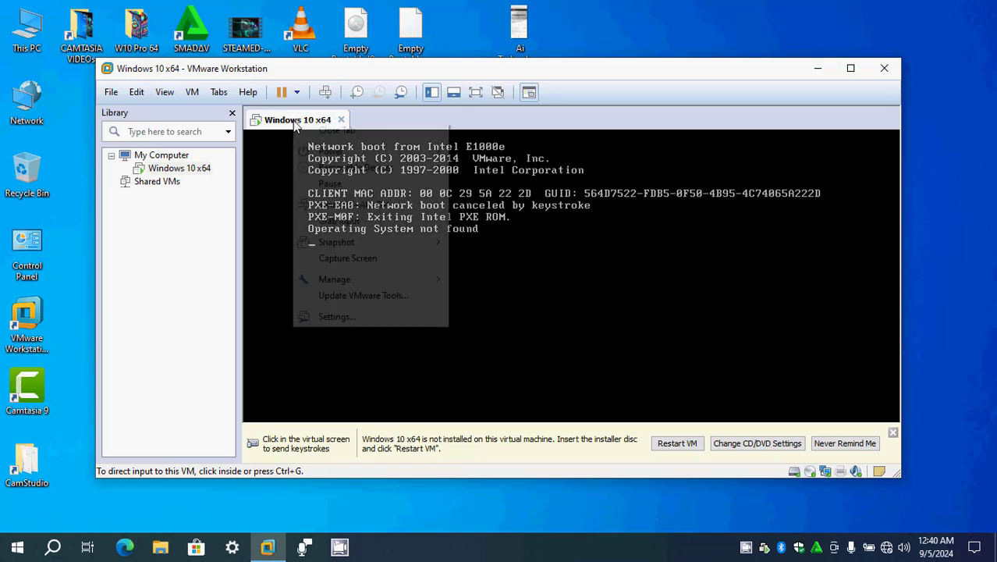
mouse_move(352, 156)
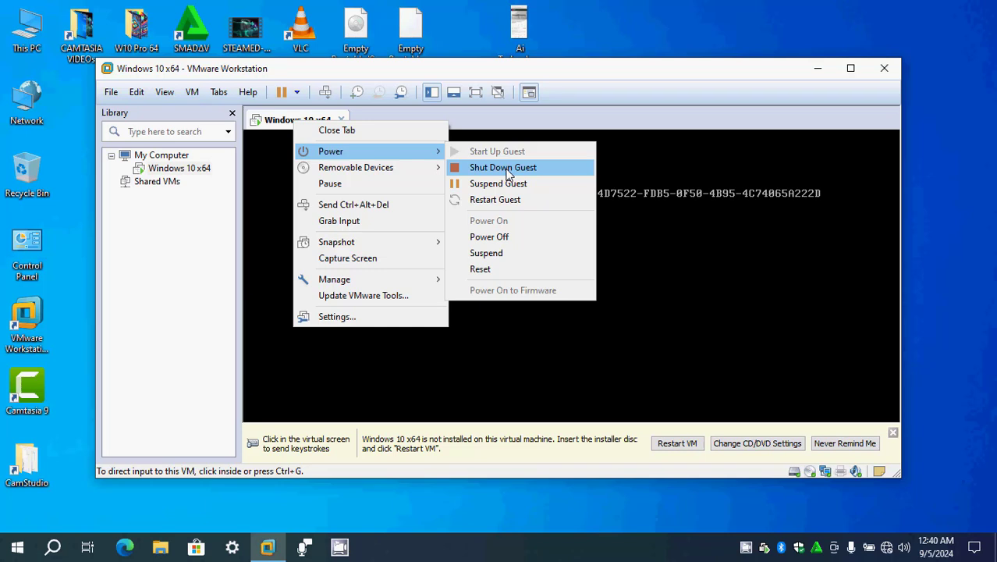
left_click(634, 327)
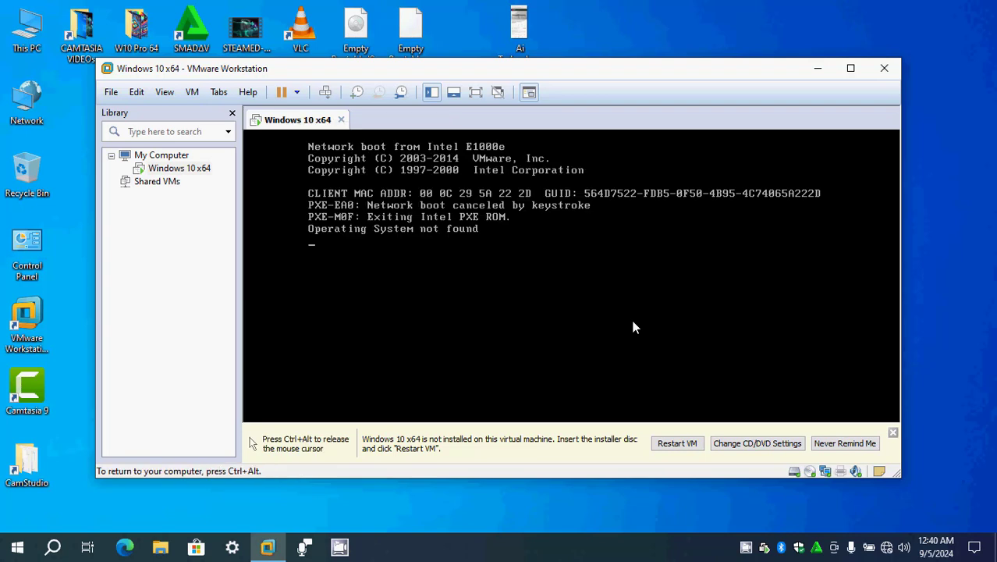
key("ctrl+alt")
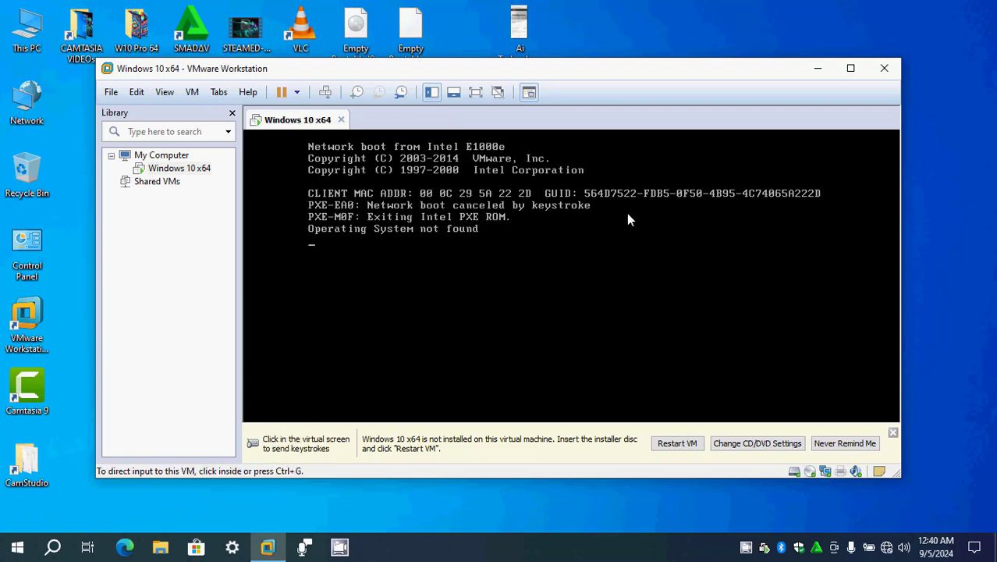
right_click(288, 118)
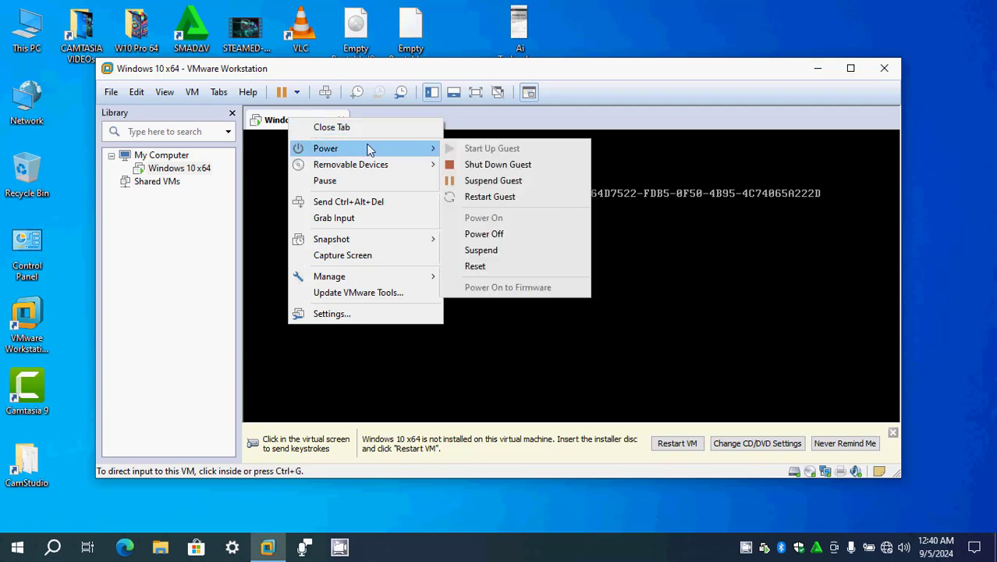
left_click(483, 166)
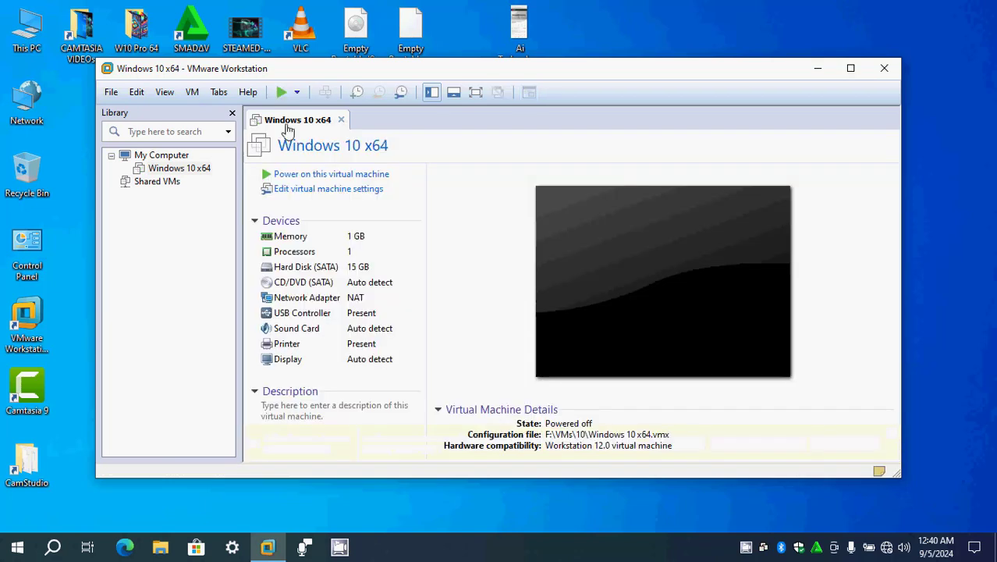
- Open the settings of the CD/DVD (SATA) device and set its connection to use an ISO image file
left_click(293, 287)
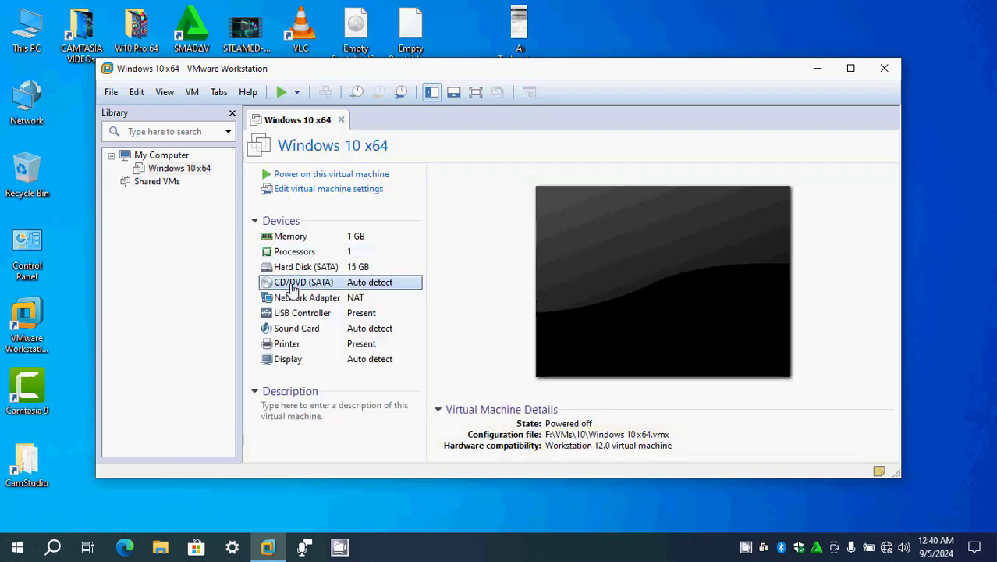
double_click(391, 291)
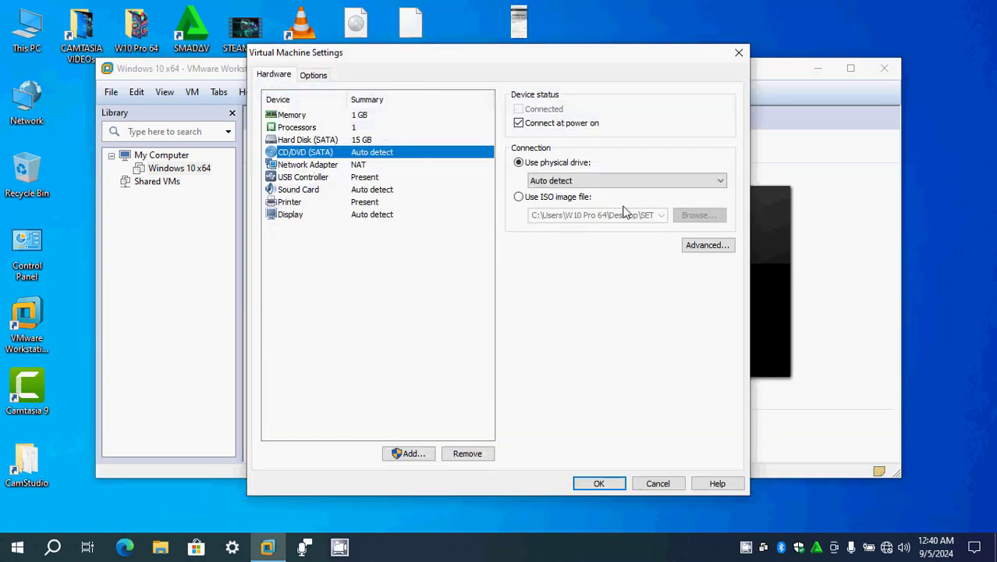
left_click(519, 197)
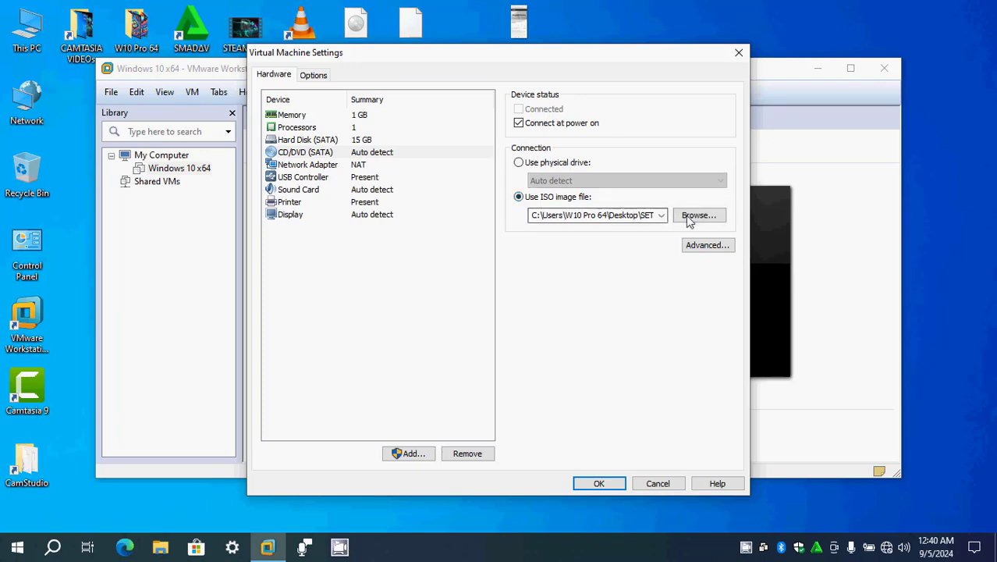
- Choose AomeiPartitionAssistant-32-64 from the AOMEI PartAssist bootable ISO project folder on W11 (E:) as the disc image and save the settings
left_click(688, 218)
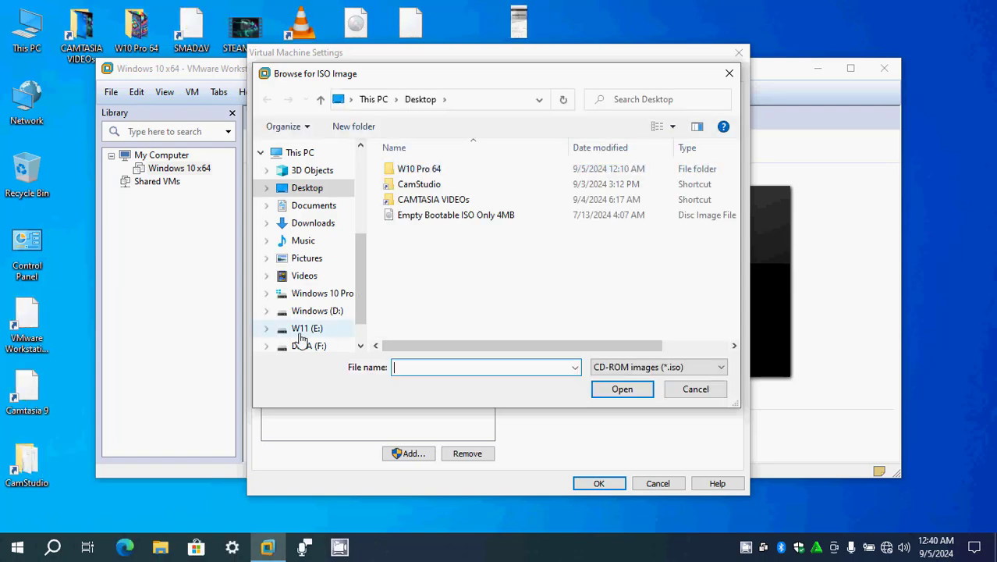
left_click(300, 331)
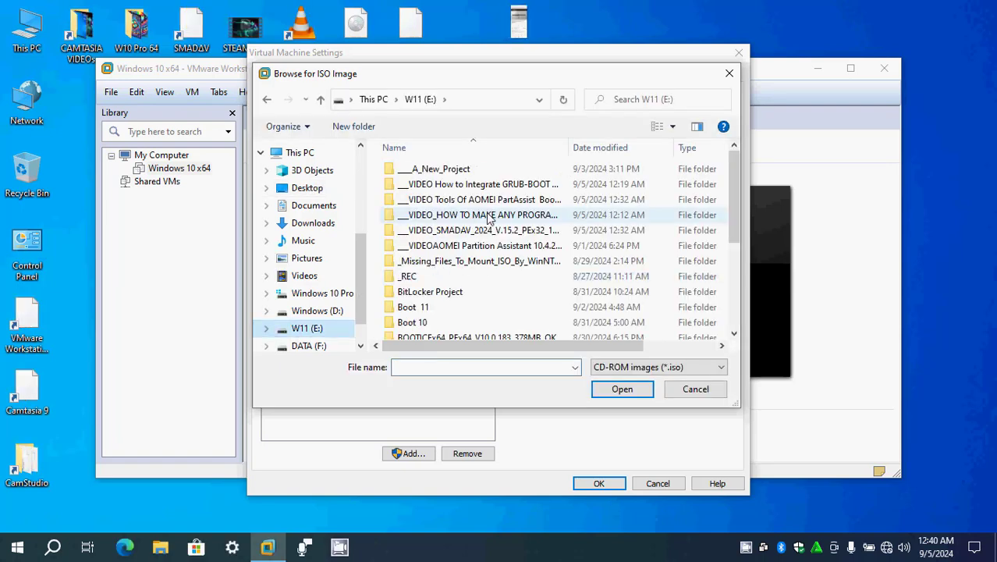
left_click_drag(572, 141, 665, 143)
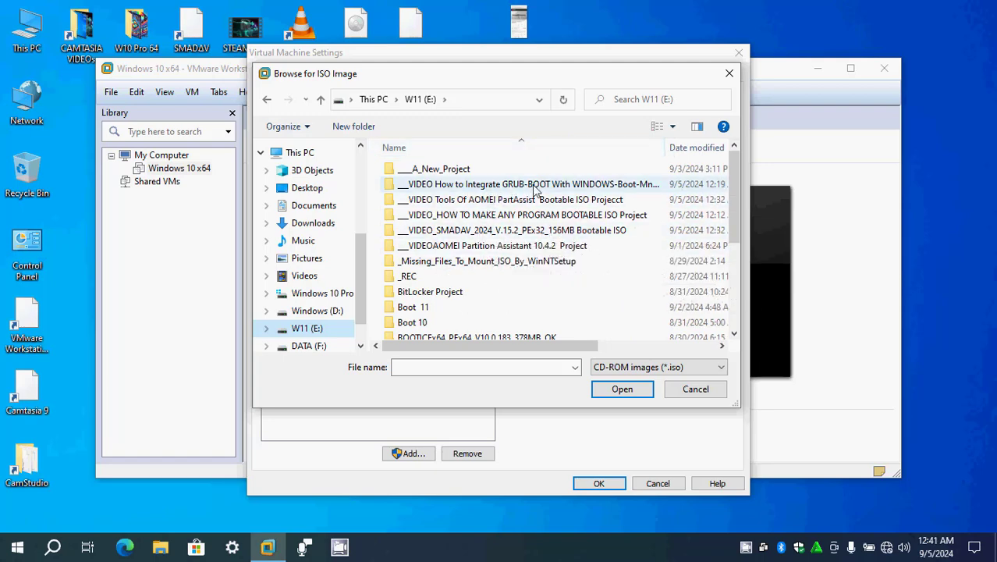
left_click(493, 201)
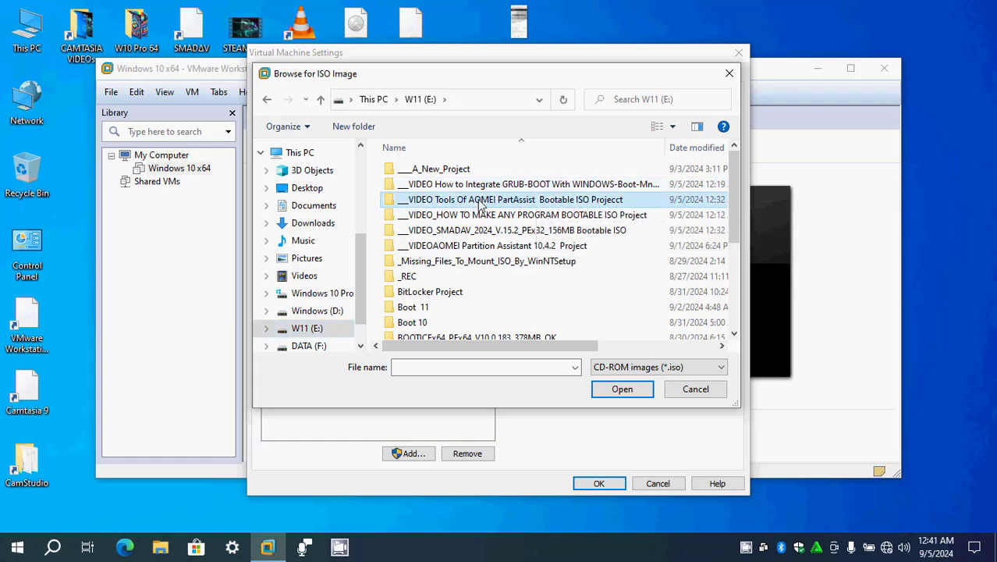
double_click(553, 204)
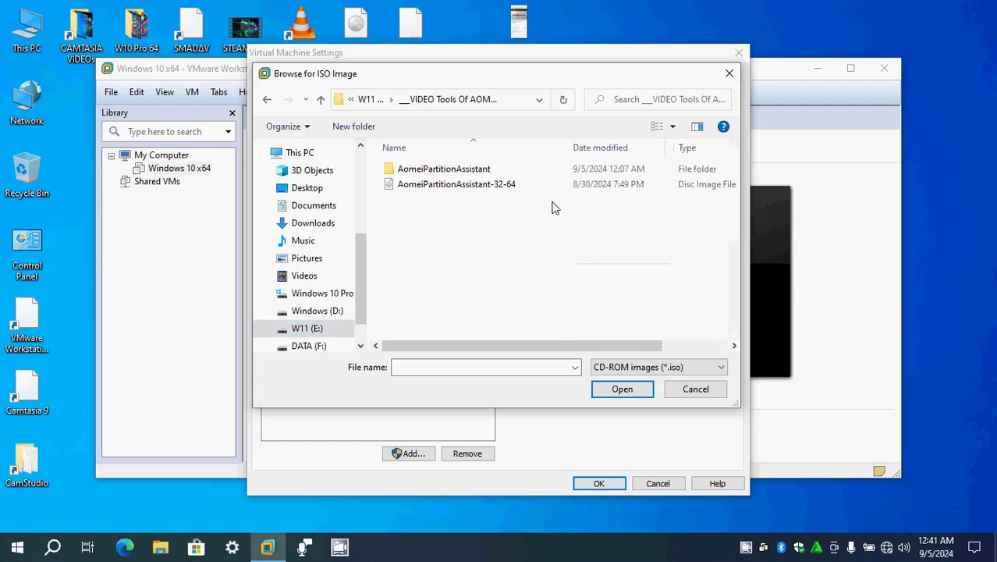
left_click(423, 191)
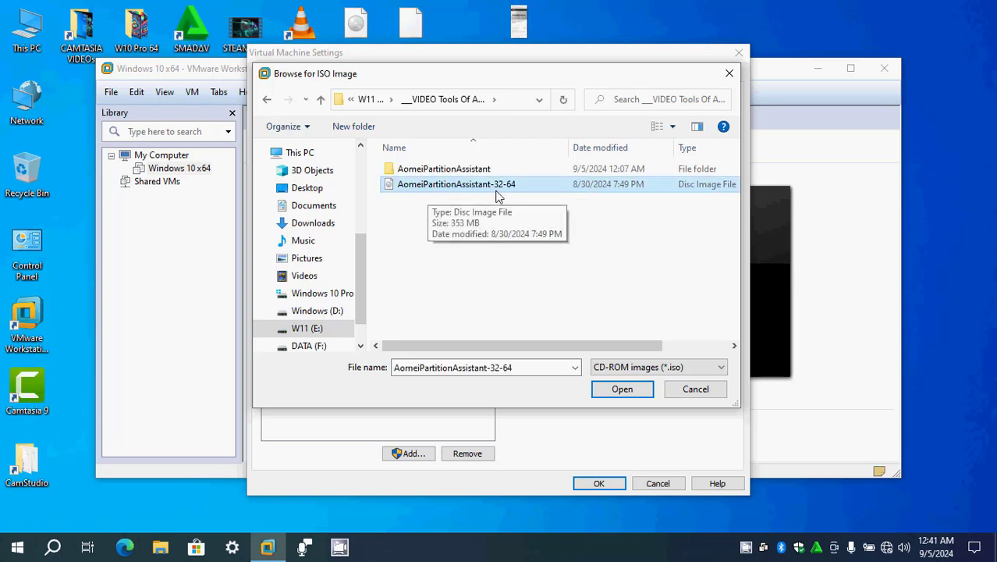
left_click(620, 389)
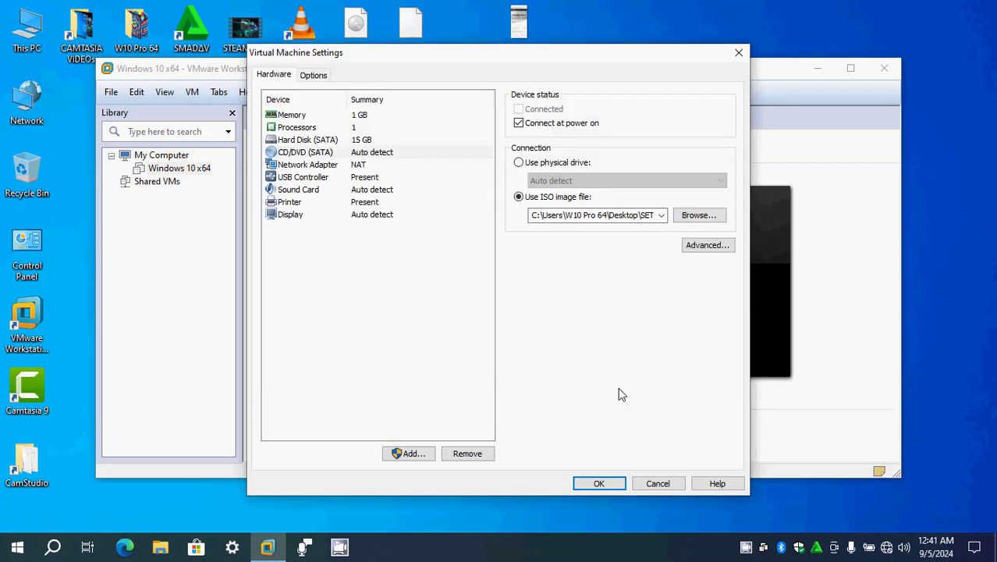
left_click(613, 486)
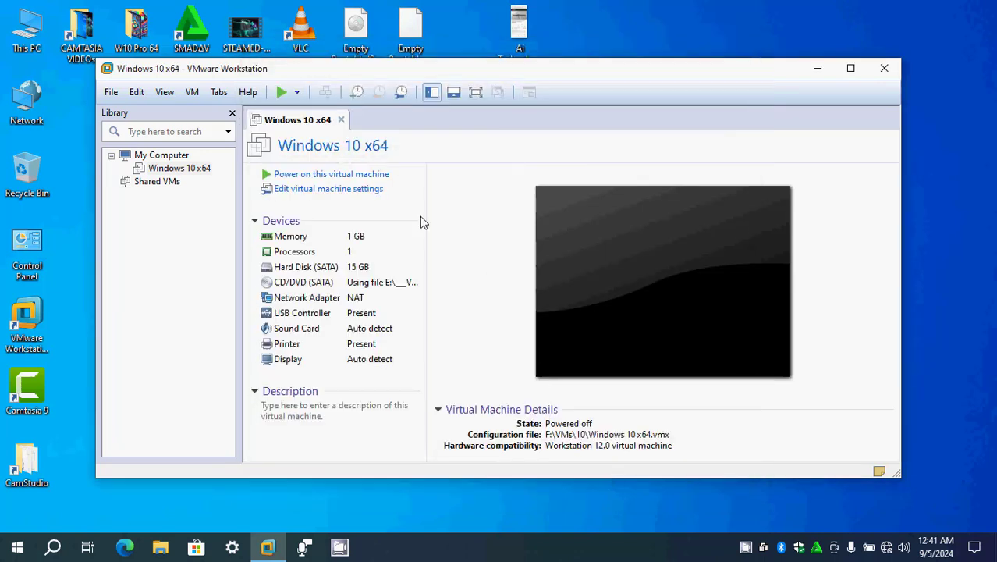
- Power on the Windows 10 x64 virtual machine and stop the boot manager countdown with AomeiPartAssist_x64_PE_V4.0_209MB highlighted
left_click(349, 180)
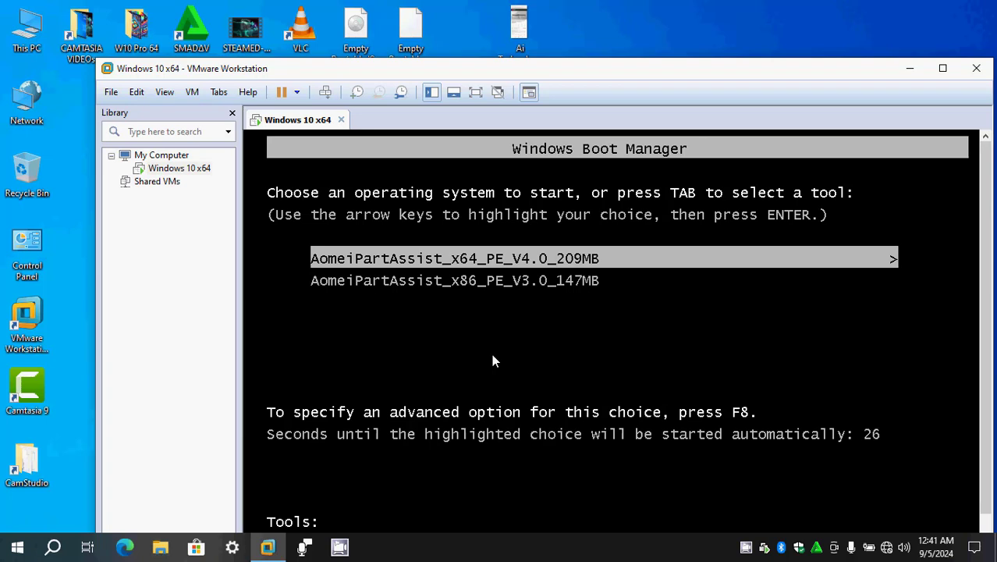
key("Down")
key("Up")
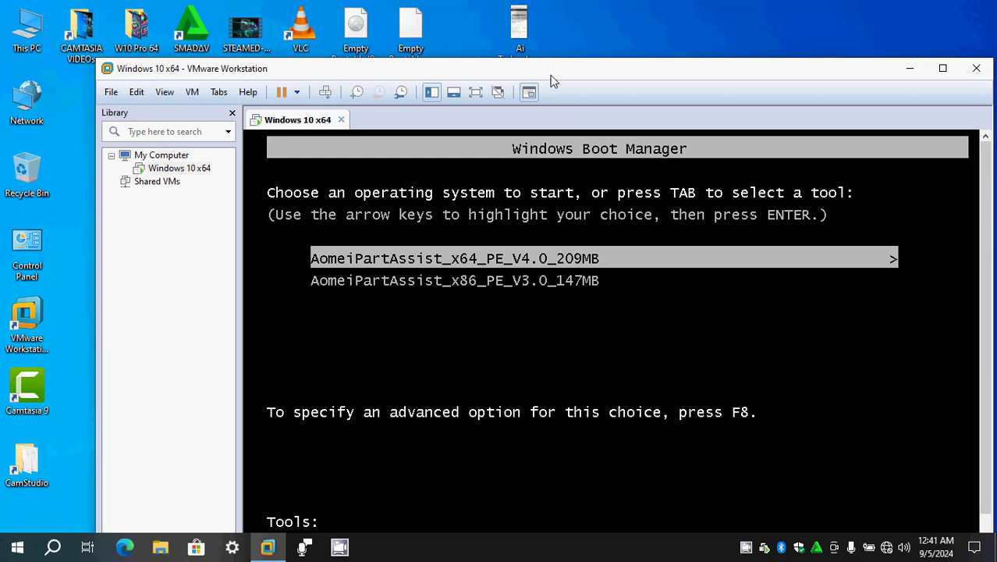
- Move the virtual machine window up to fit the desktop and boot the AomeiPartAssist_x64_PE_V4.0_209MB entry
left_click_drag(561, 73, 528, 33)
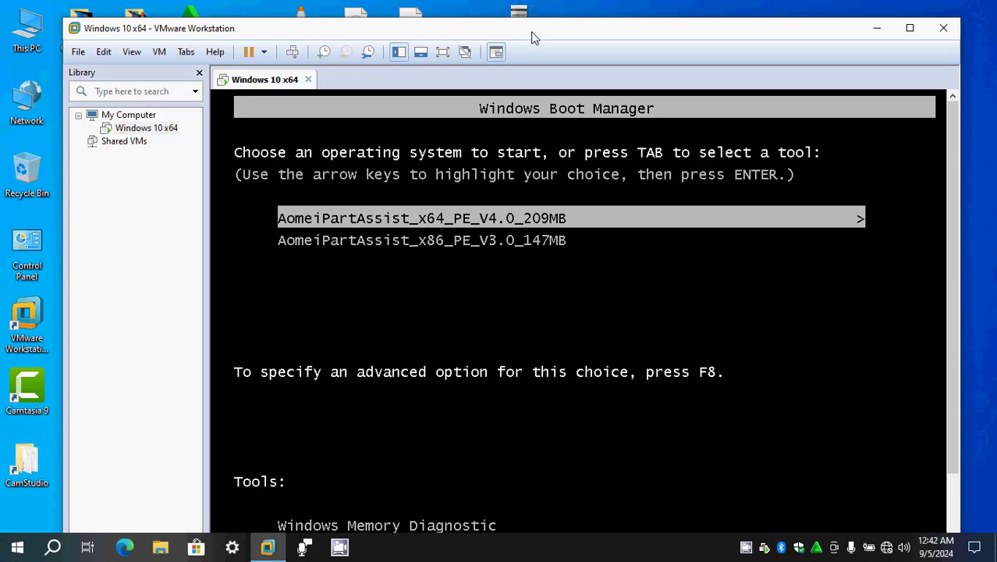
mouse_move(532, 32)
left_mouse_down()
mouse_move(532, 23)
mouse_move(543, 66)
mouse_move(536, 22)
left_mouse_up()
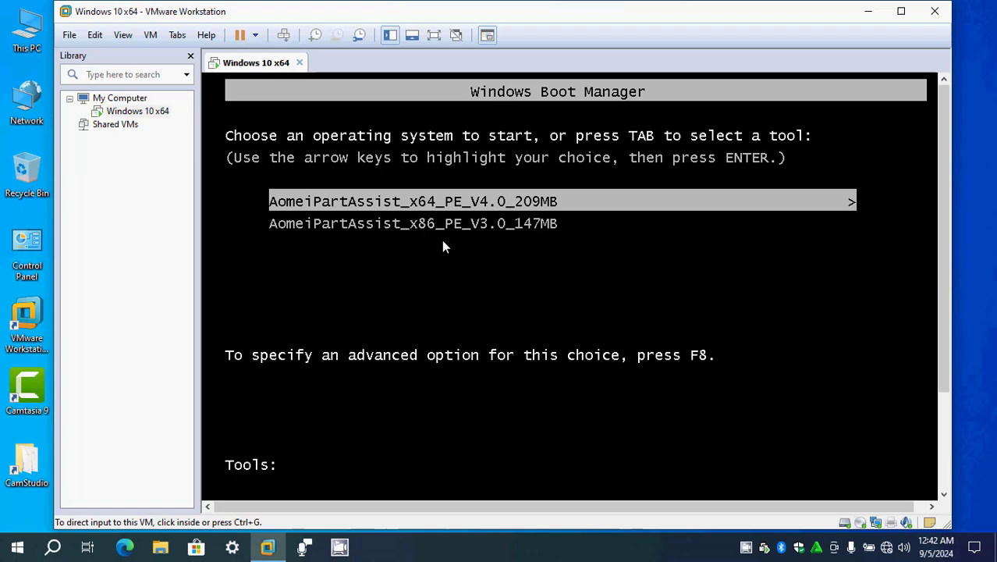
left_click(472, 223)
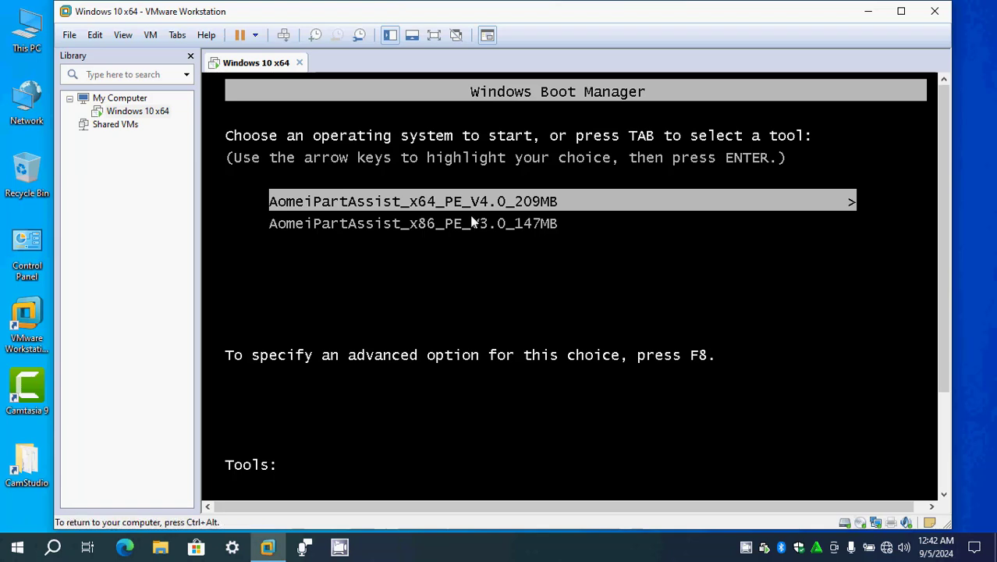
key("Return")
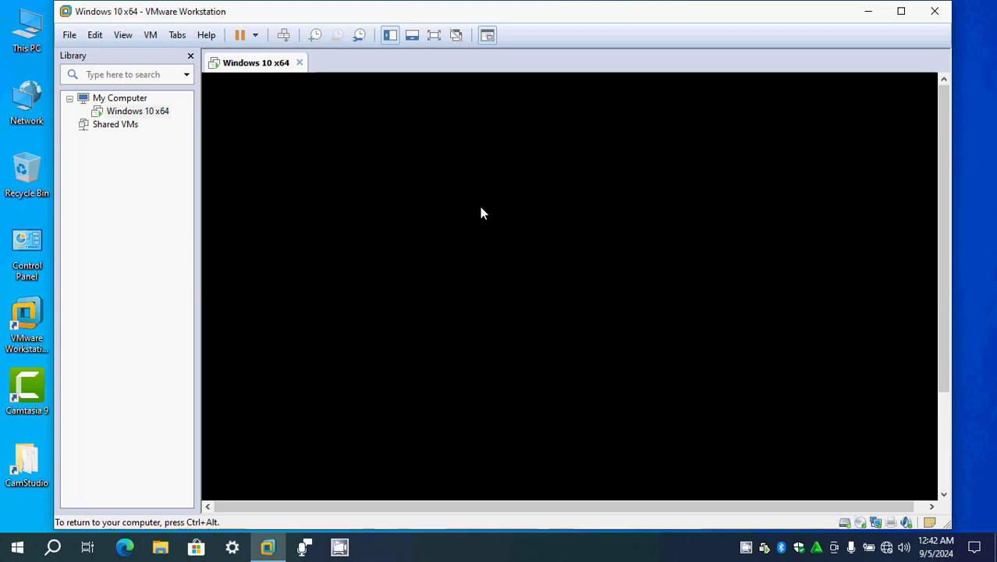
- Select the C: Windows 10 Pro for WorkStation partition on Disk 1 and enlarge the disk map area of Partition Assistant
key("ctrl+alt")
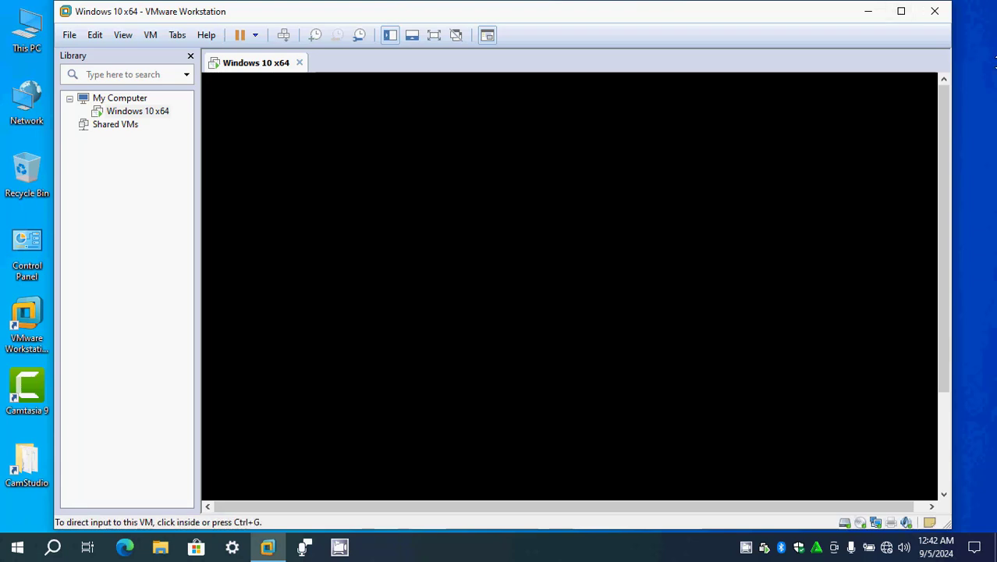
left_click(654, 261)
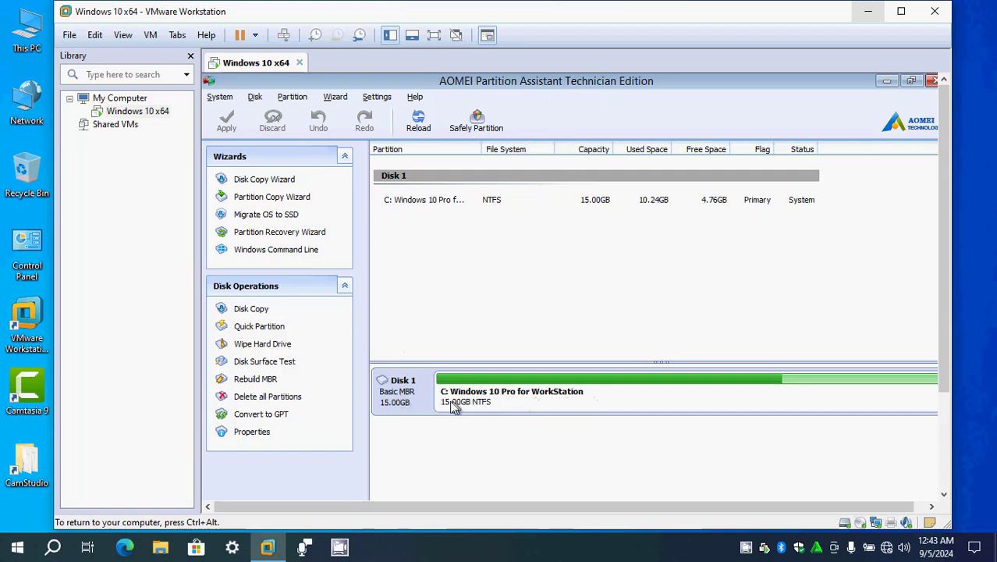
left_click(547, 395)
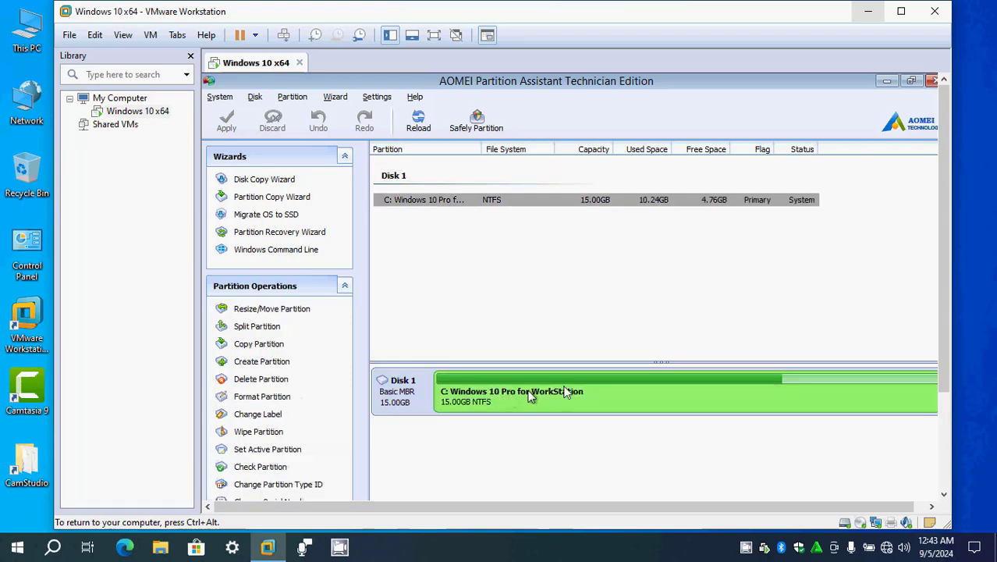
left_click(414, 397)
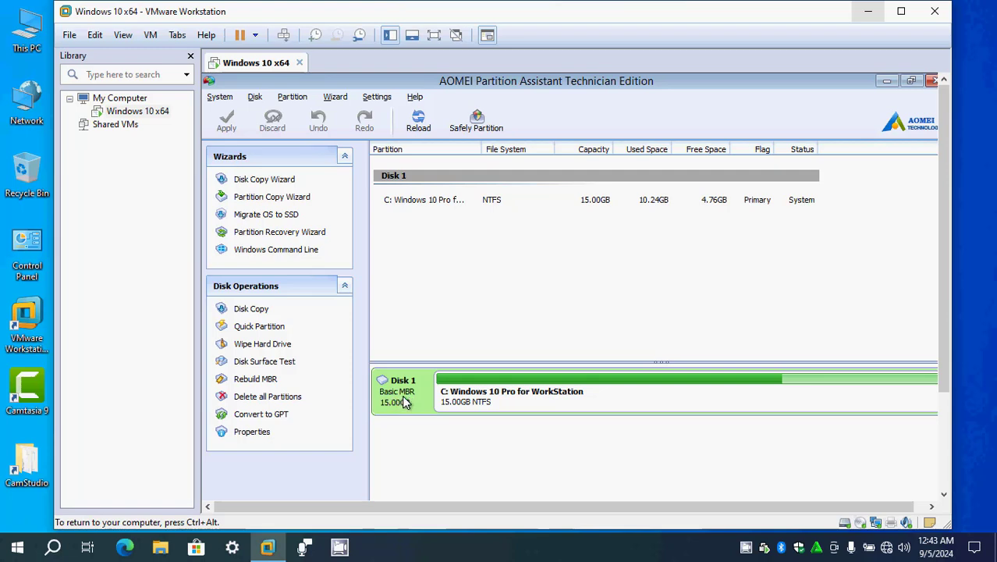
left_click(502, 396)
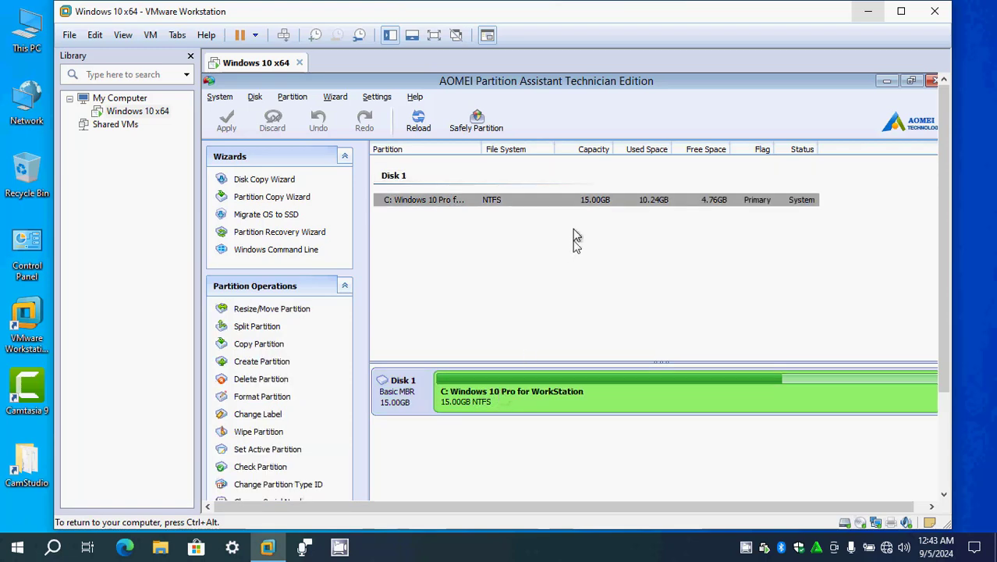
left_click_drag(582, 361, 590, 270)
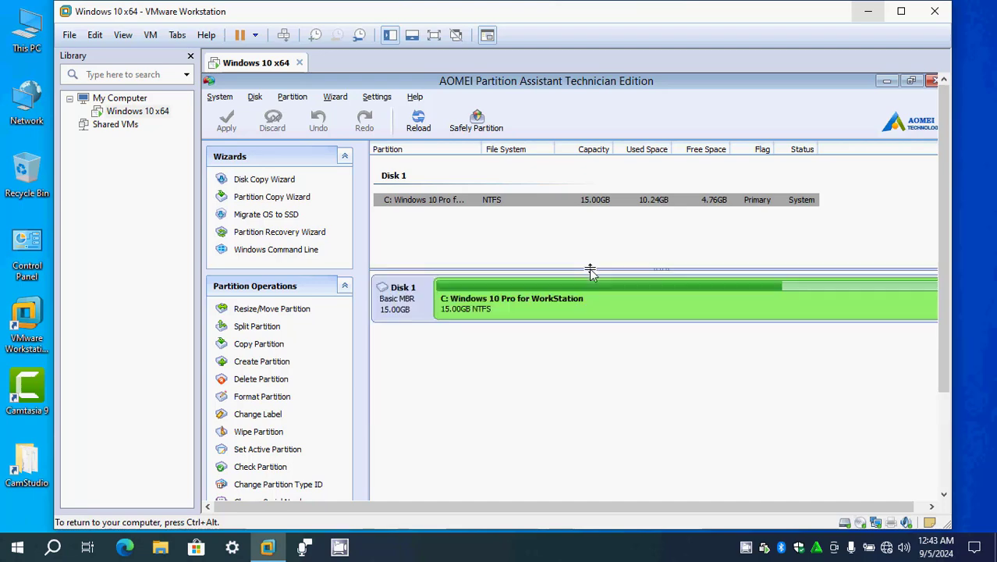
- Set the C: Windows 10 Pro for WorkStation partition as the active partition and accept the warning
right_click(531, 297)
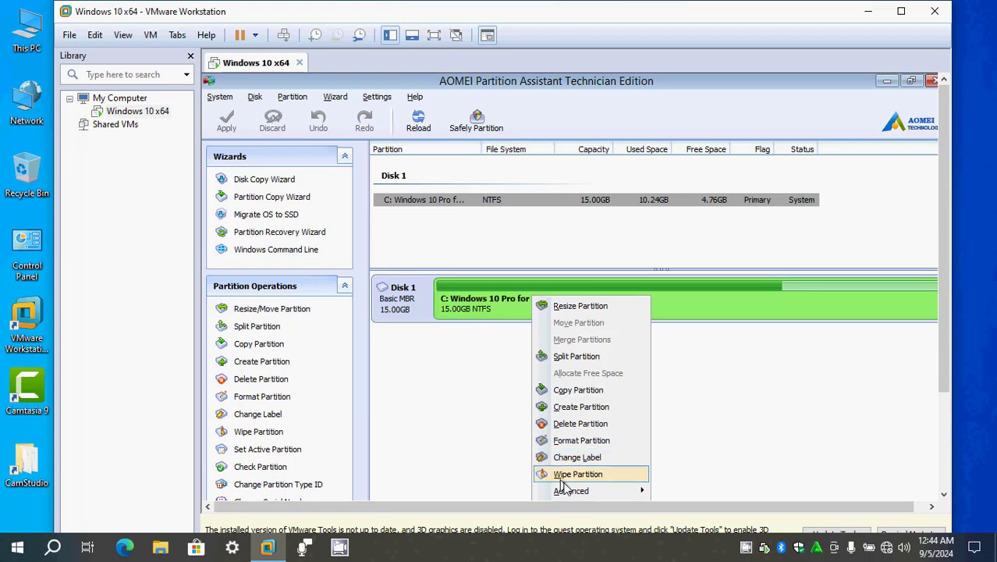
mouse_move(562, 491)
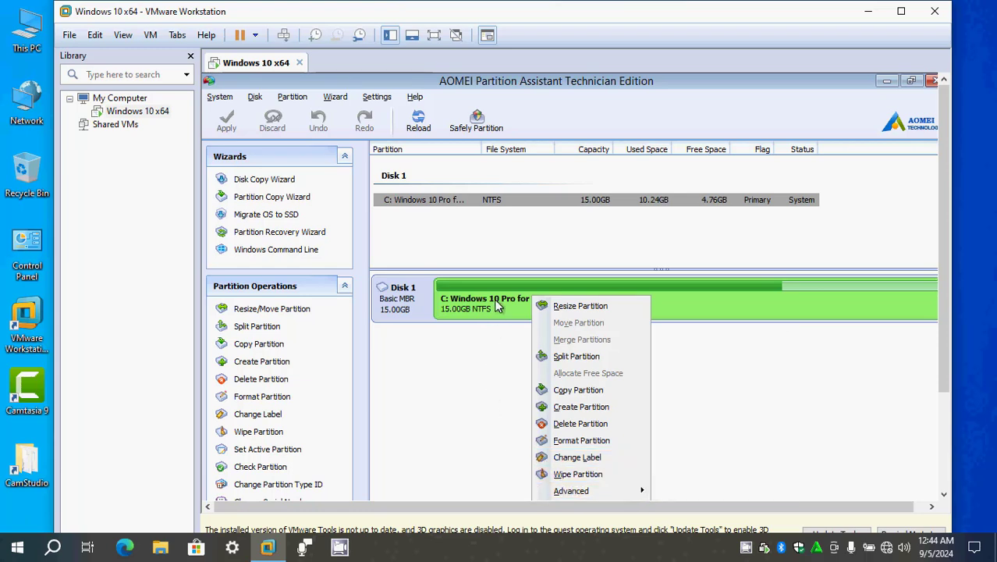
right_click(495, 300)
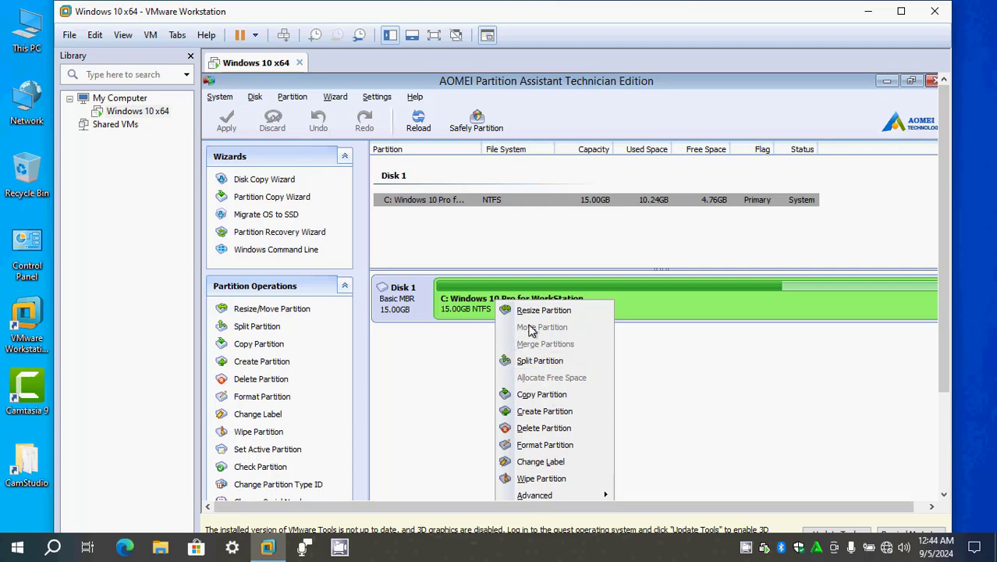
mouse_move(540, 499)
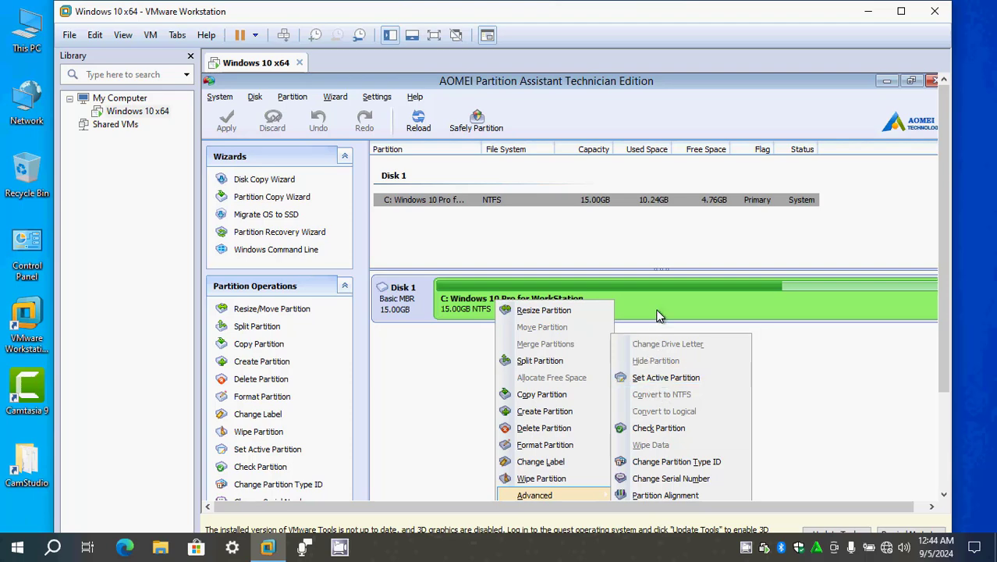
left_click(650, 381)
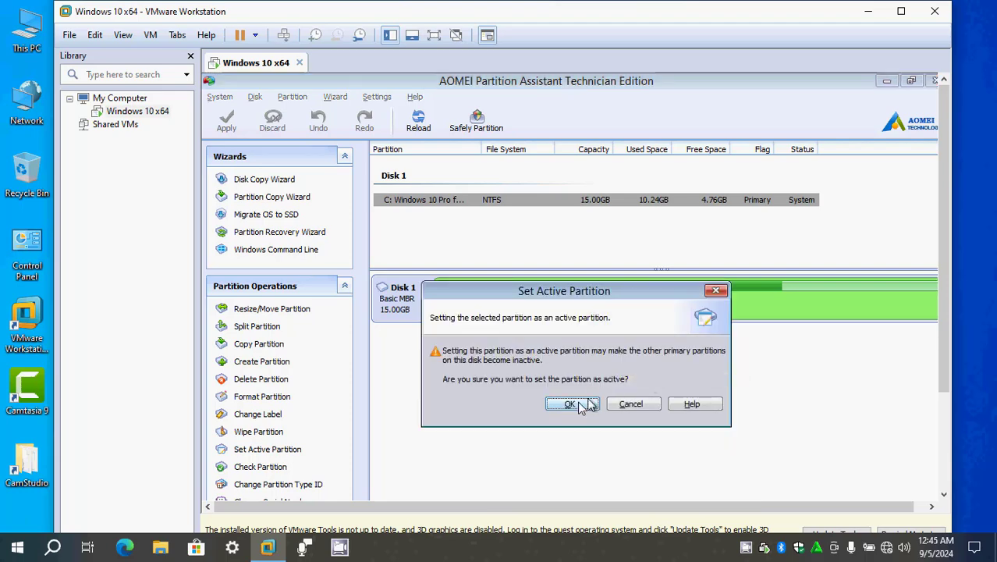
left_click(572, 404)
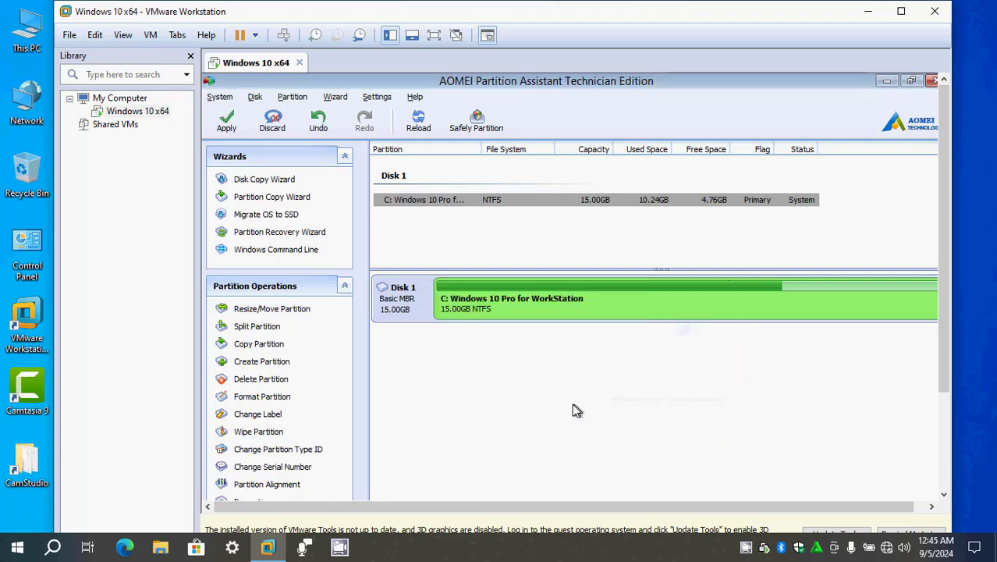
- Apply the pending Set Active Partition operation, confirm its start, and acknowledge its completion
left_click(220, 128)
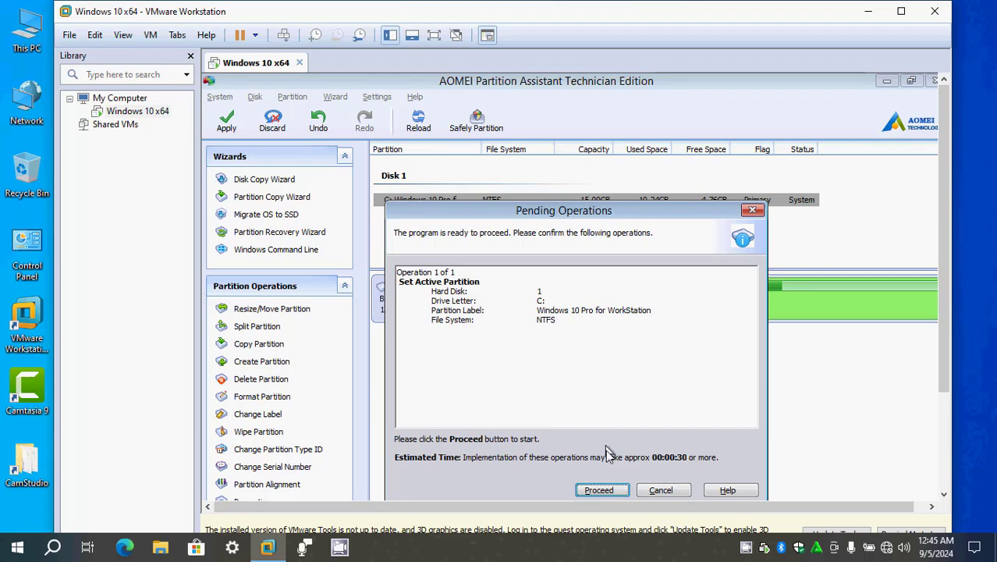
left_click(600, 490)
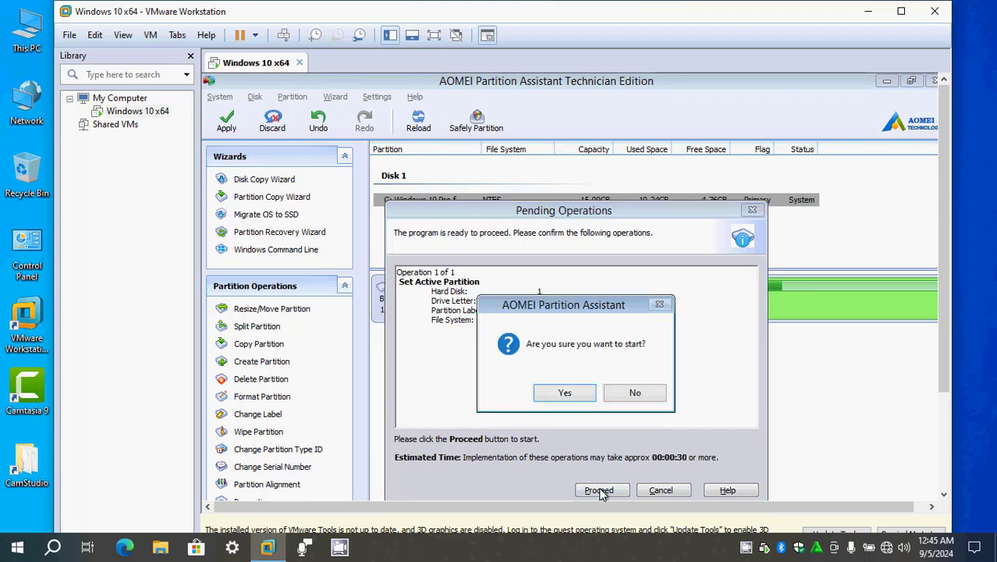
left_click(565, 392)
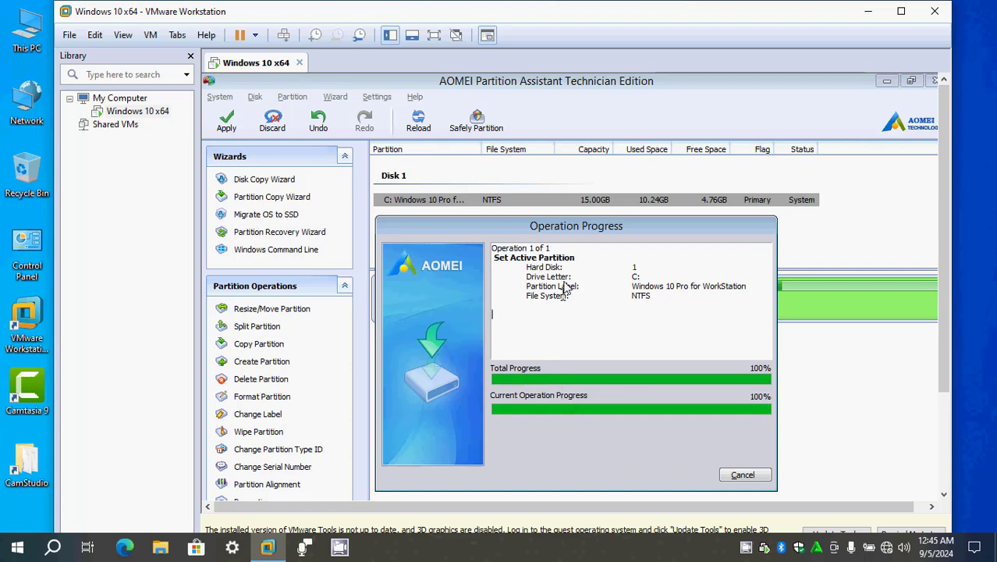
left_click_drag(573, 226, 639, 204)
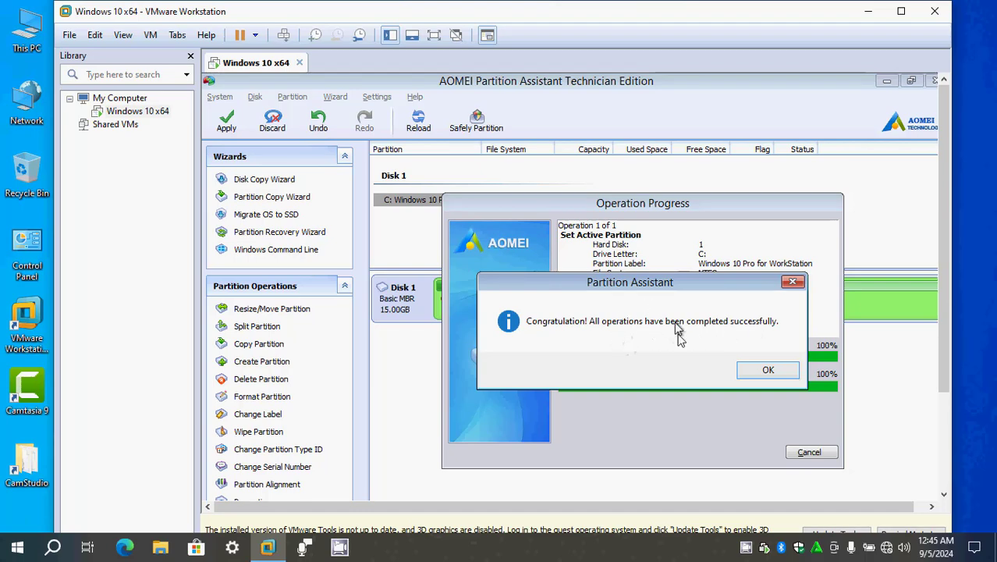
left_click(754, 372)
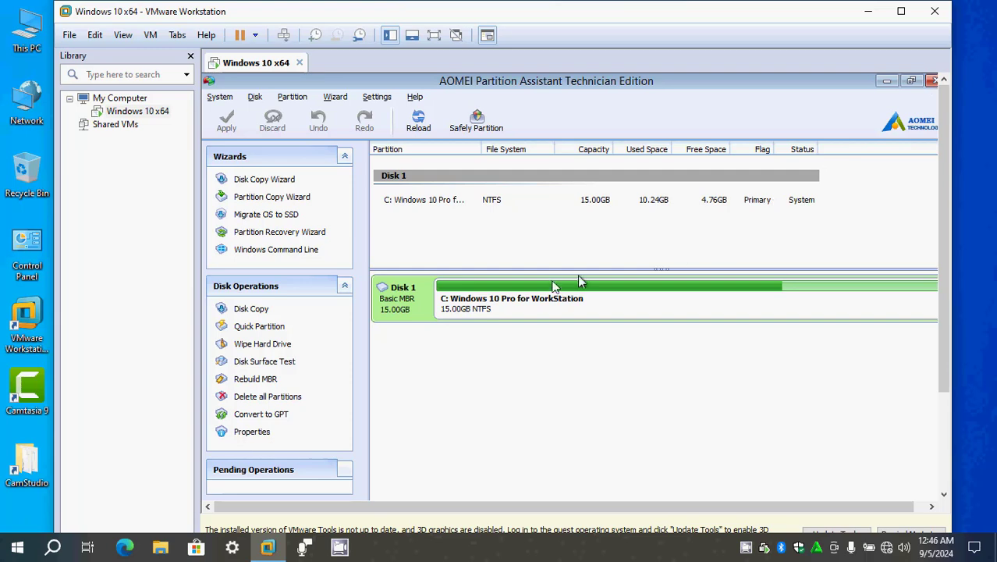
- Examine the advanced operations offered for the C: partition
right_click(507, 302)
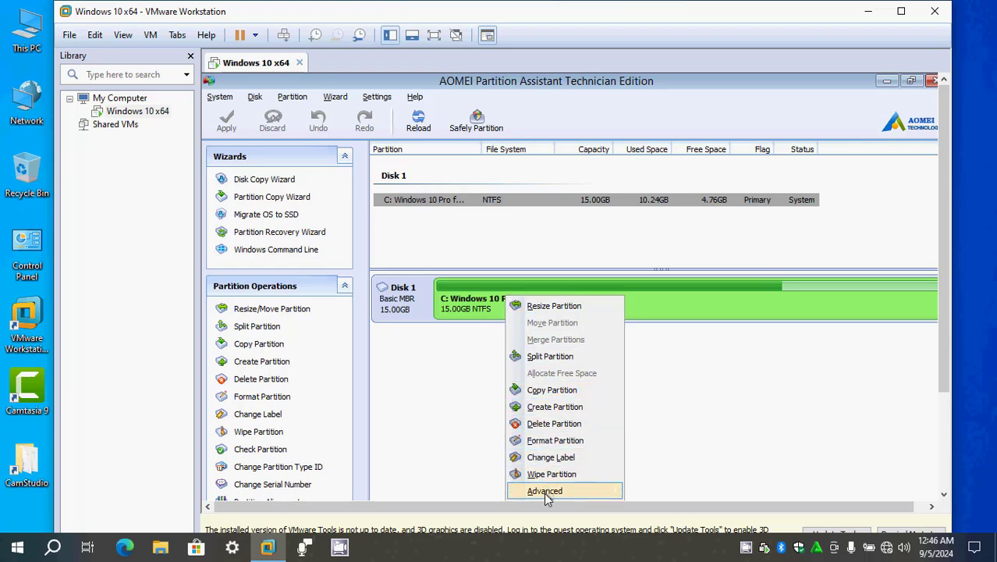
mouse_move(545, 493)
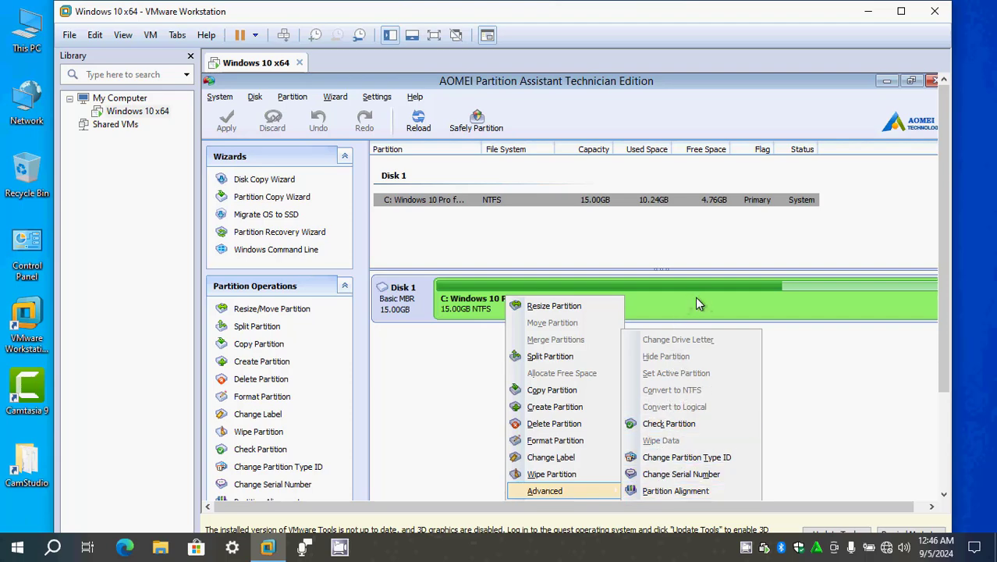
left_click(821, 351)
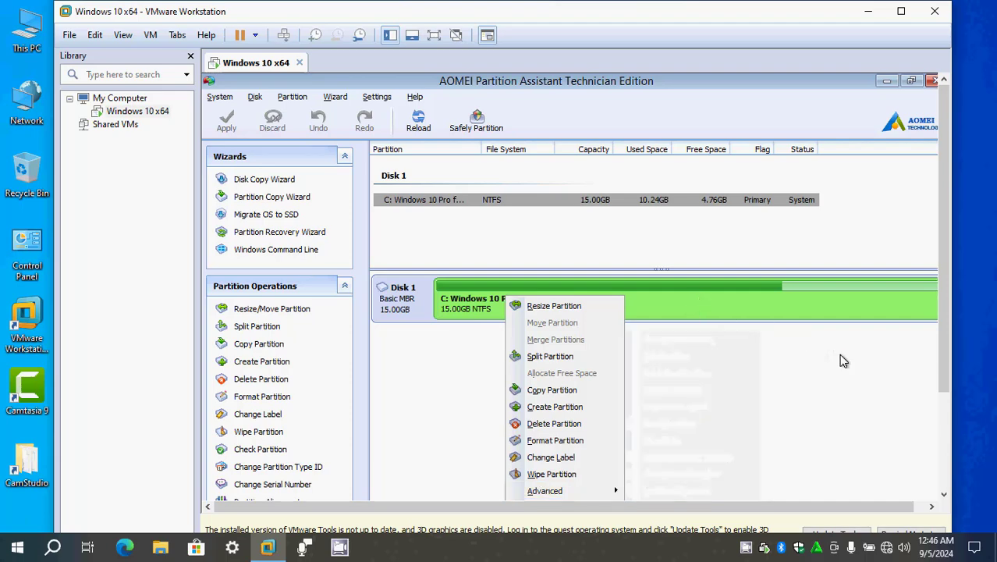
- Close AOMEI Partition Assistant and shut down the Windows 10 x64 virtual machine
left_click(931, 81)
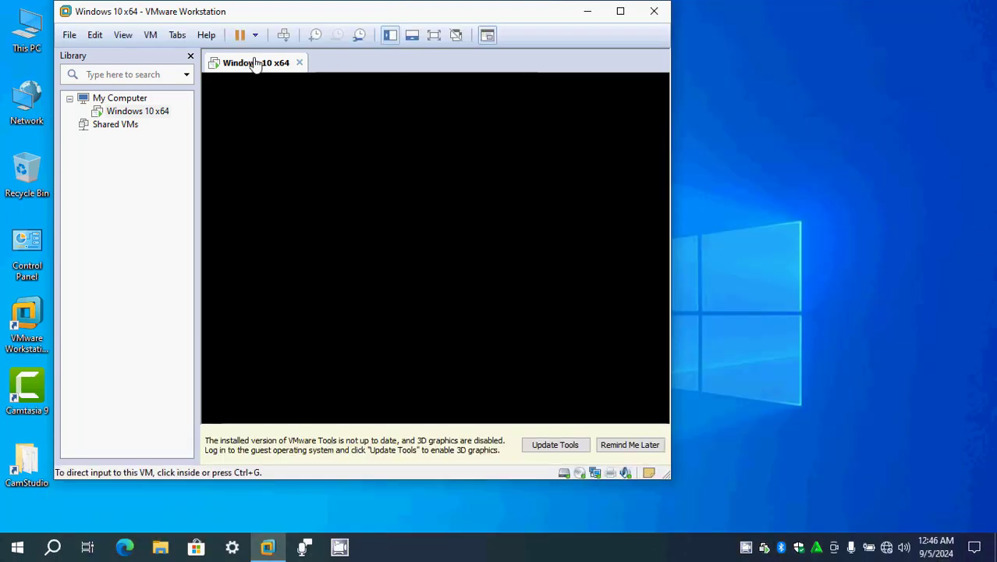
right_click(255, 64)
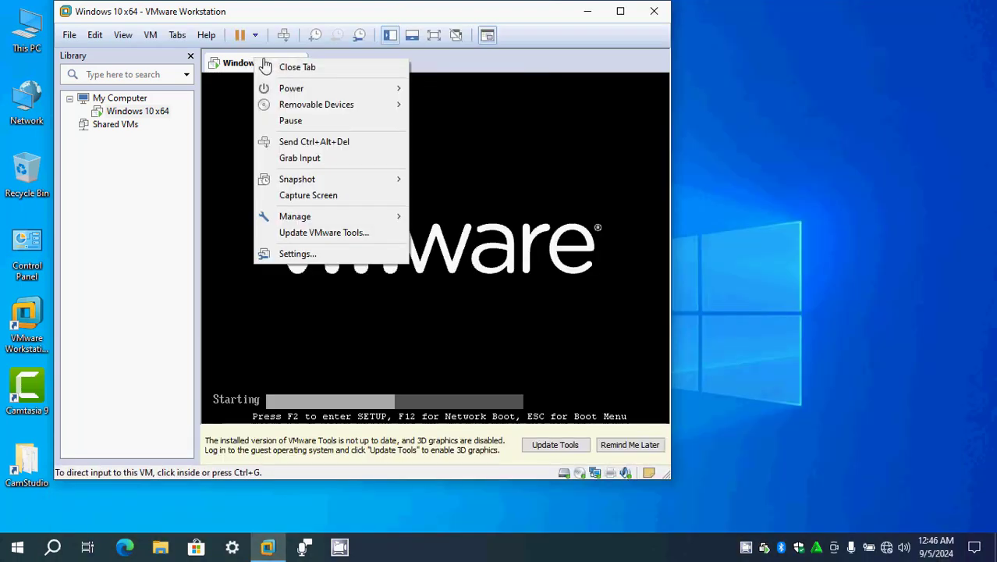
mouse_move(343, 90)
left_click(470, 66)
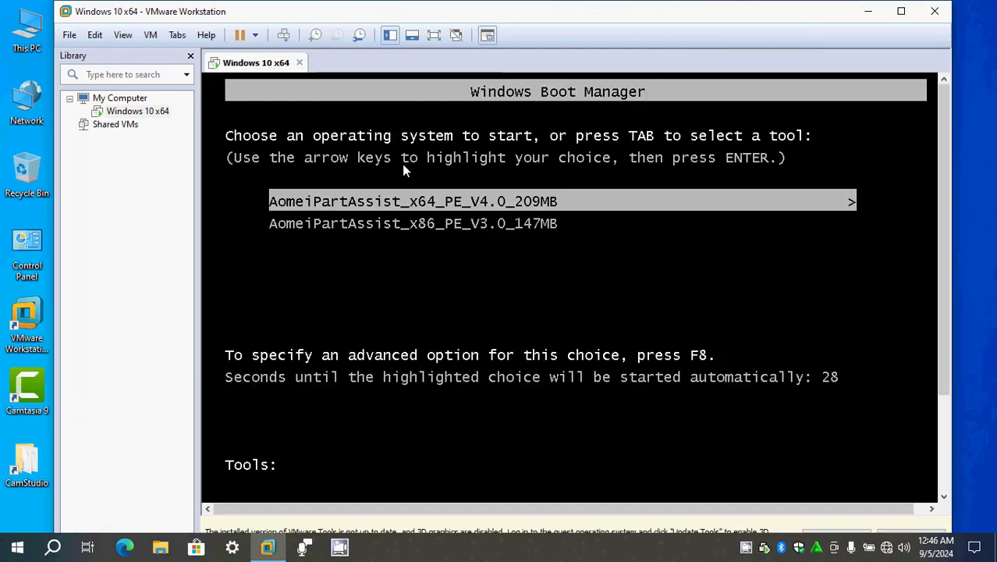
right_click(251, 67)
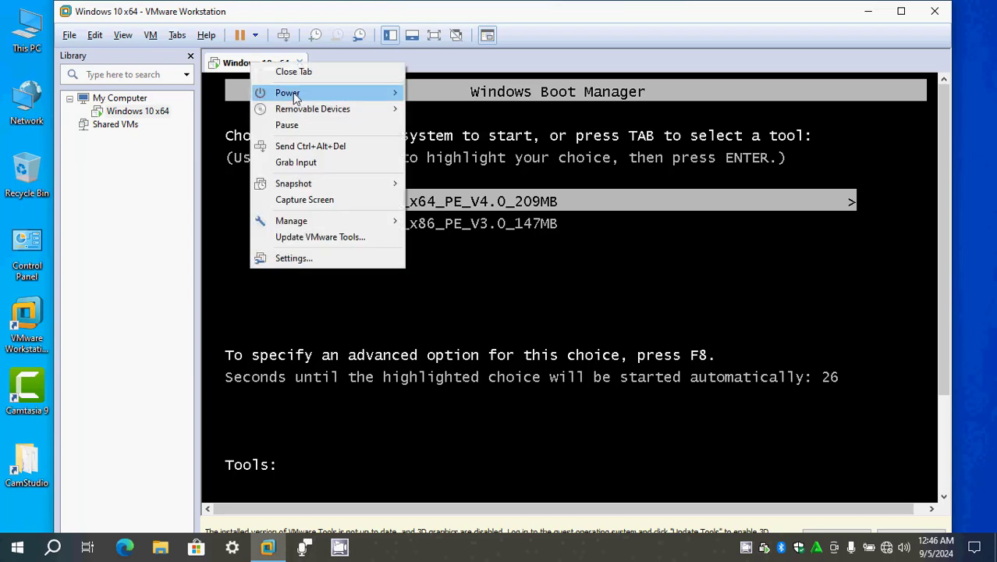
mouse_move(290, 91)
left_click(449, 109)
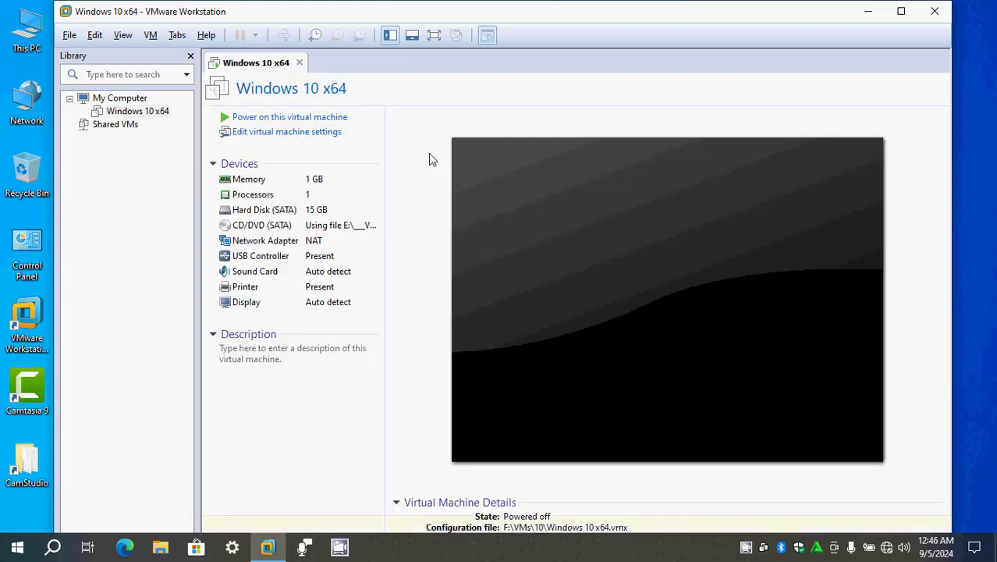
- Set the CD/DVD (SATA) device to use the physical drive with Auto detect and save the settings
left_click(296, 228)
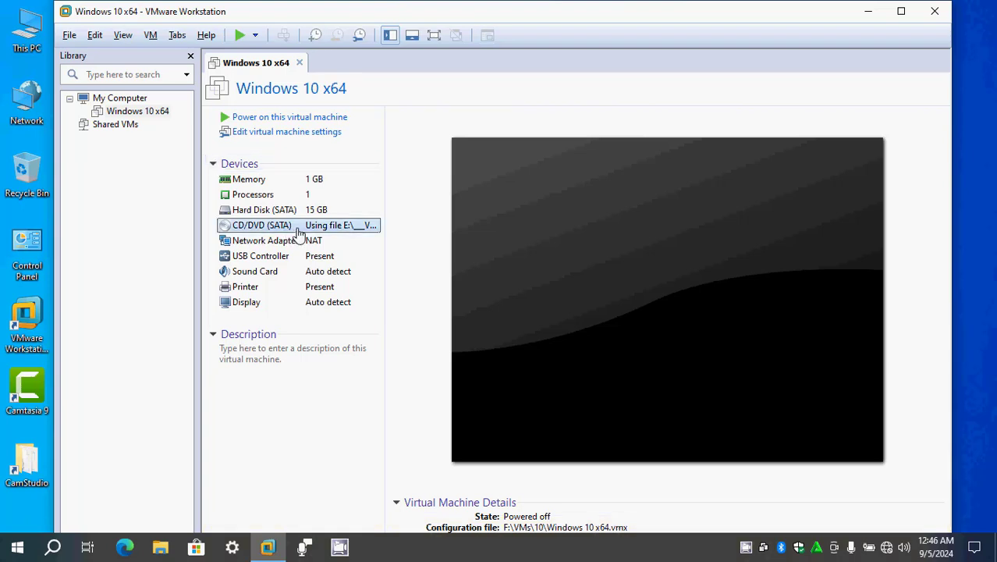
double_click(364, 231)
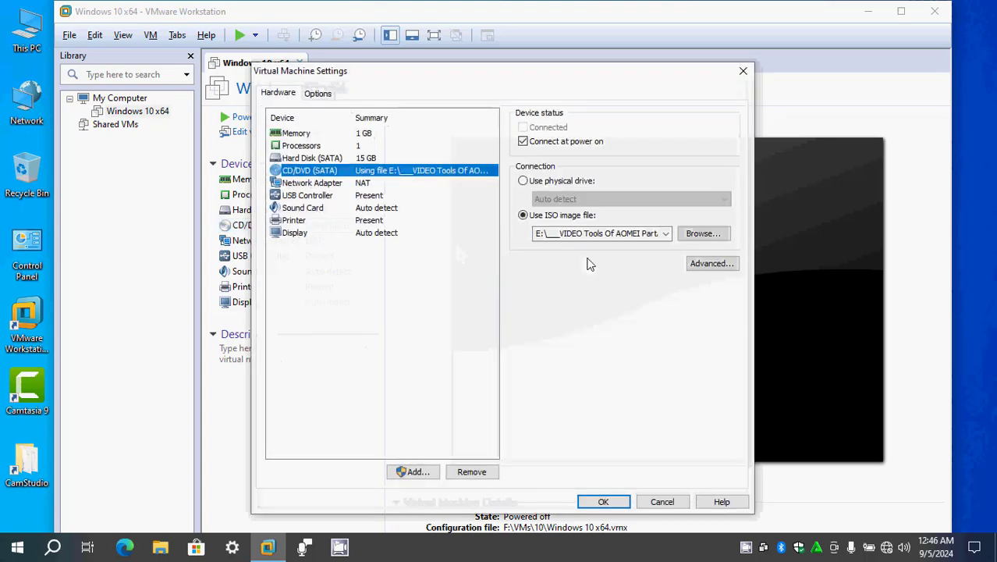
left_click(546, 181)
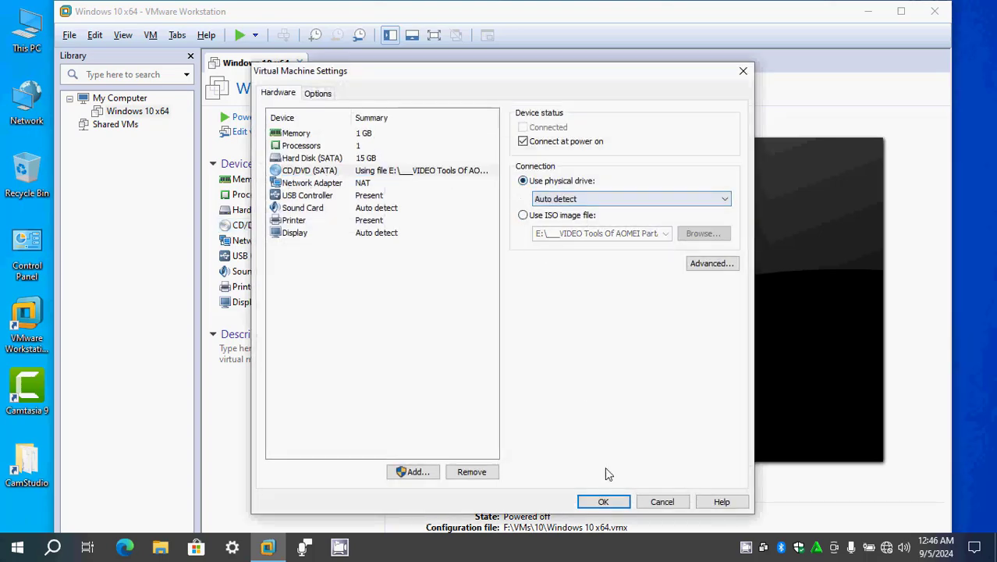
left_click(614, 502)
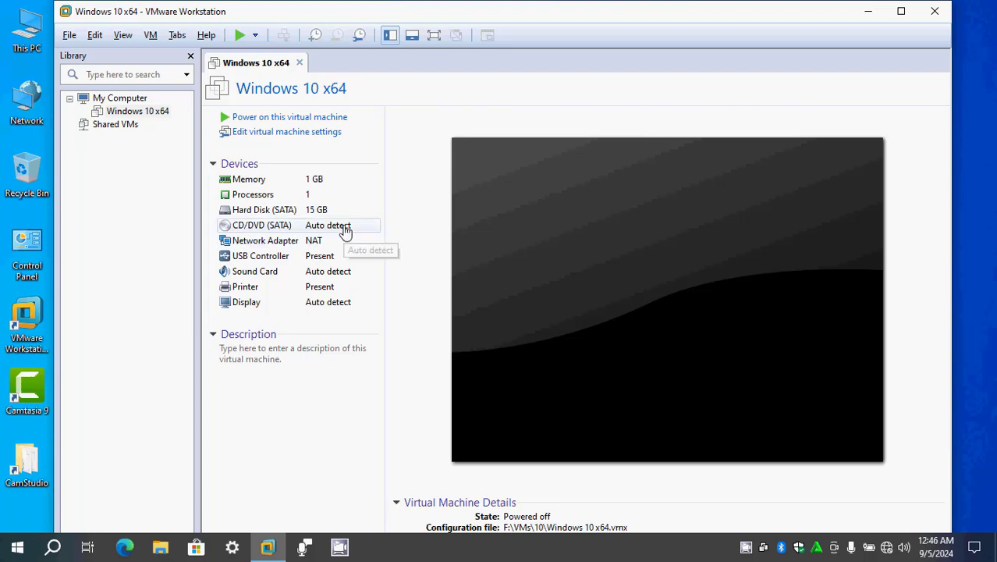
- Power on the Windows 10 x64 virtual machine and enlarge the virtual machine window
left_click(312, 119)
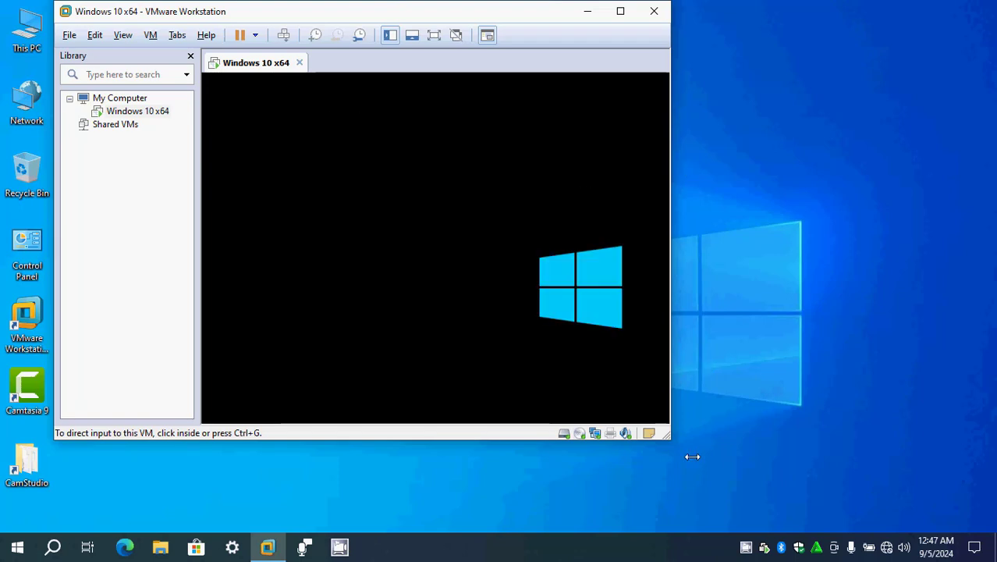
left_click_drag(671, 440, 878, 519)
left_click_drag(879, 371, 914, 381)
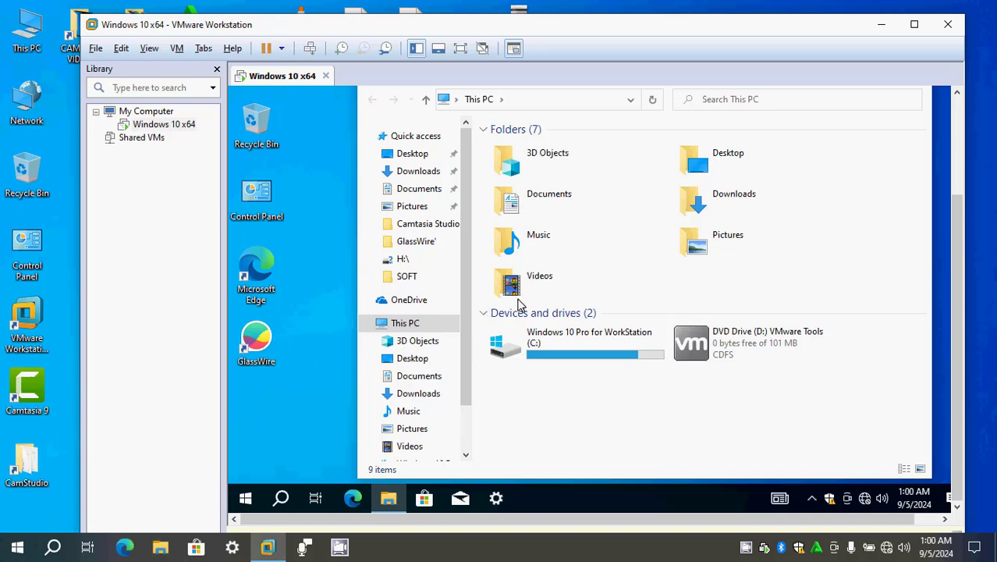
- Shut down the Windows 10 x64 guest system and close VMware Workstation
right_click(276, 79)
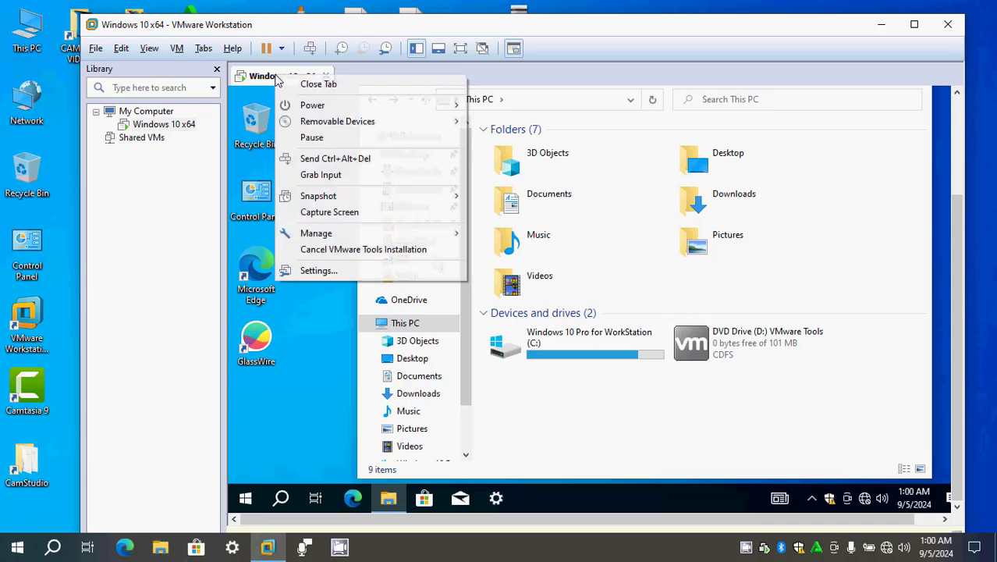
mouse_move(389, 115)
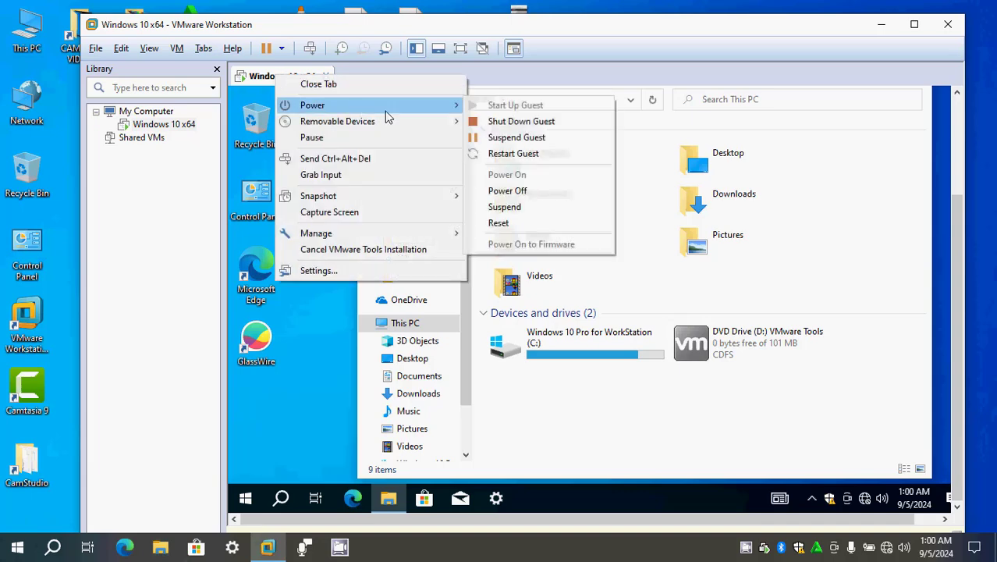
left_click(521, 122)
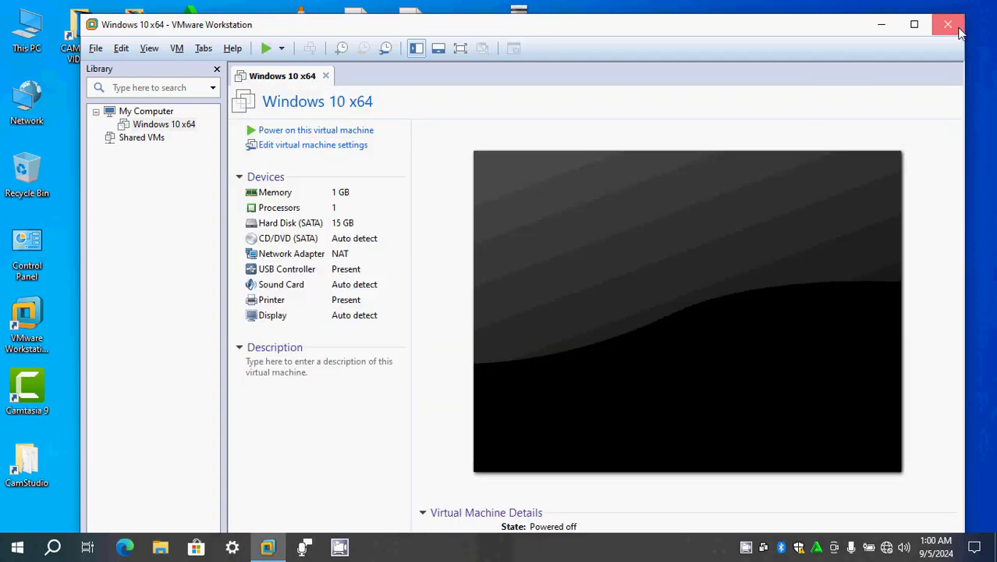
left_click(958, 30)
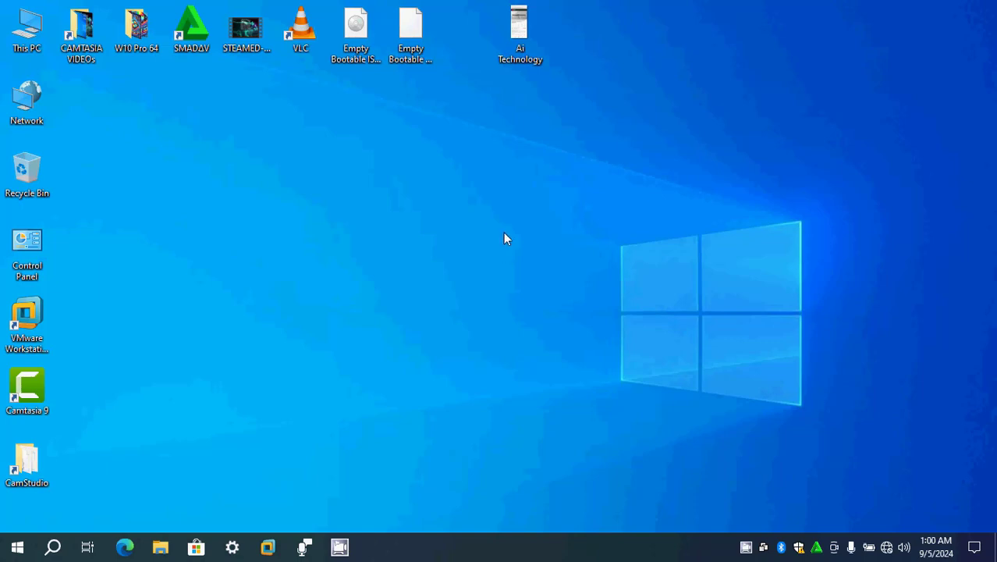